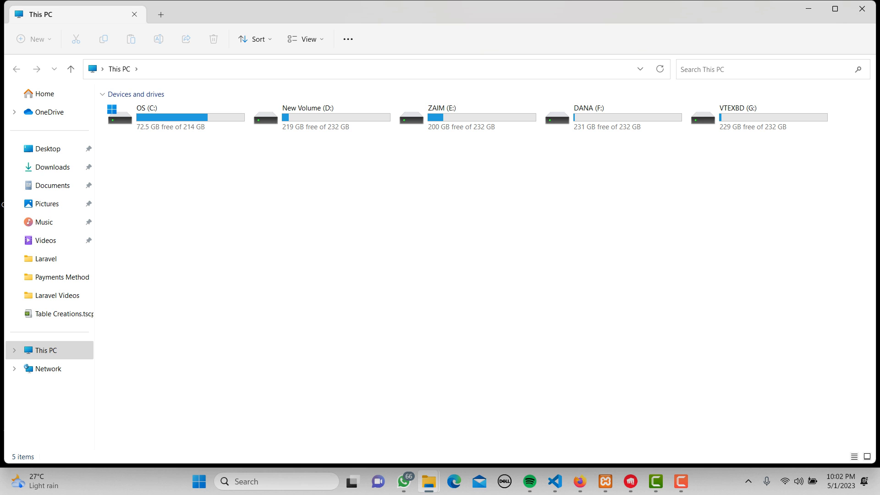
{"action": "double_click", "coordinate": [755, 117]}
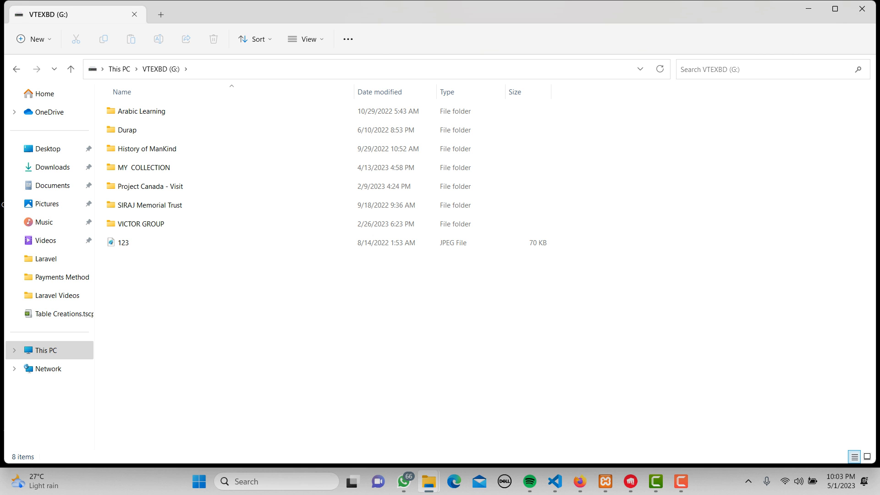
{"action": "double_click", "coordinate": [142, 224]}
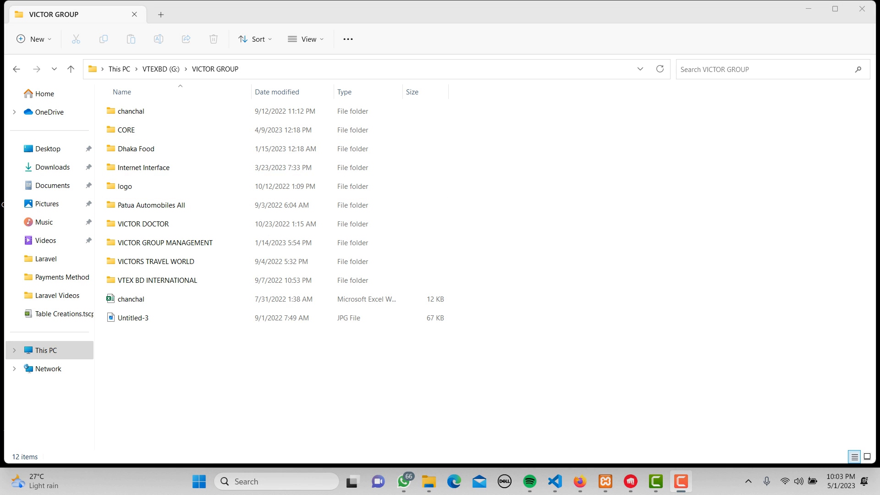
{"action": "left_click", "coordinate": [161, 69]}
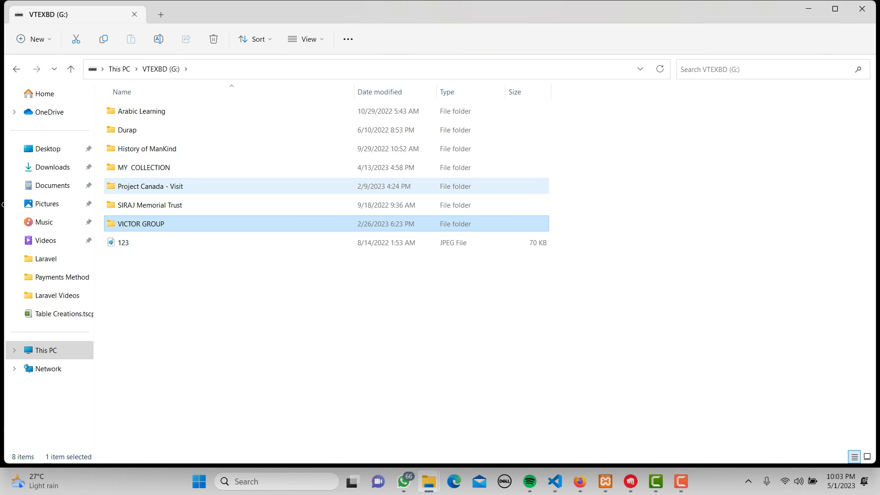
{"action": "left_click", "coordinate": [119, 69]}
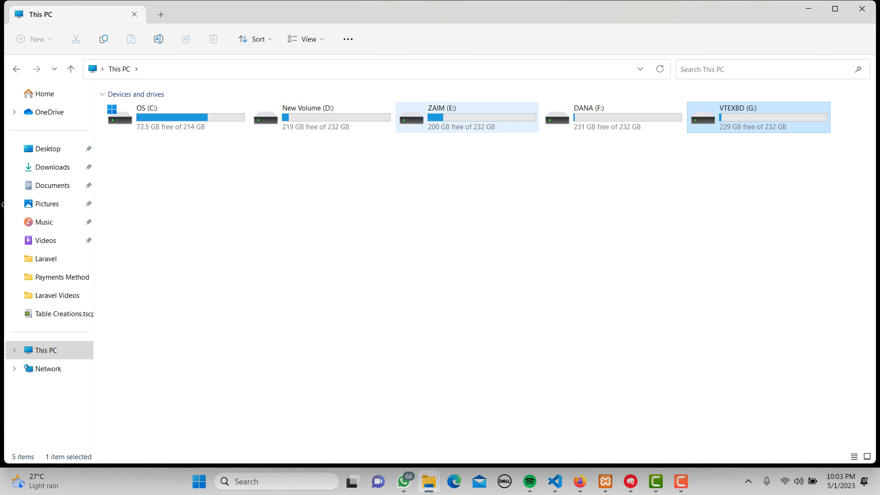
Create a new Microsoft Word document named "My Class Rutine" on the E: drive
{"action": "double_click", "coordinate": [466, 118]}
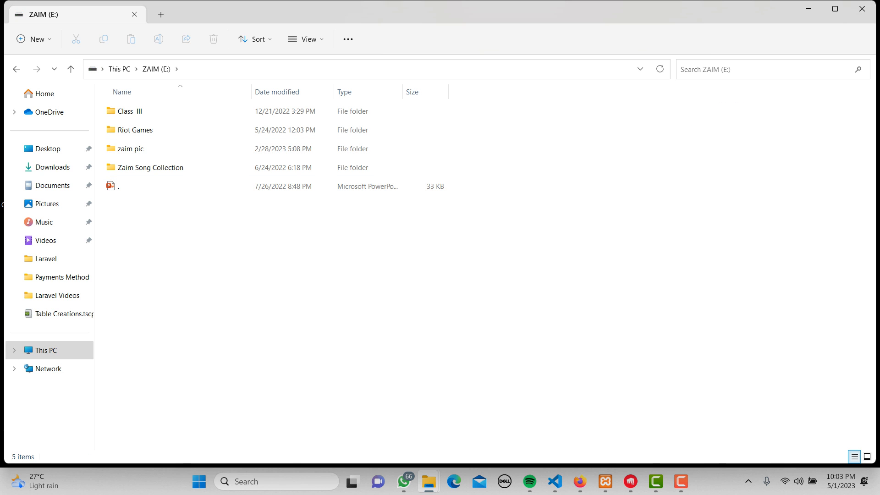
{"action": "right_click", "coordinate": [180, 231]}
{"action": "mouse_move", "coordinate": [252, 319]}
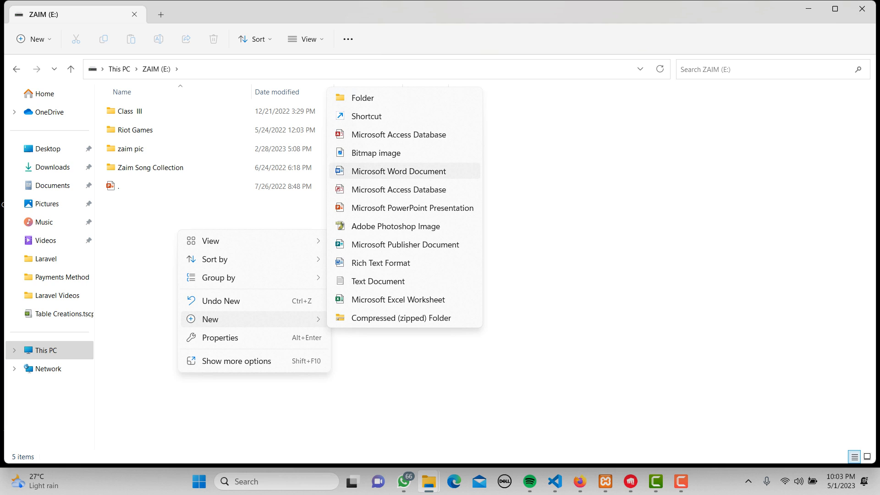
{"action": "left_click", "coordinate": [398, 171]}
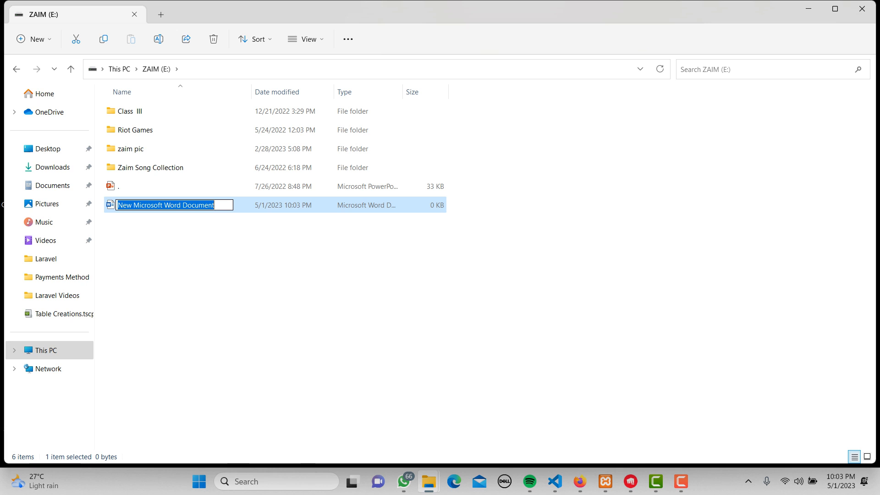
{"action": "type", "text": "My "}
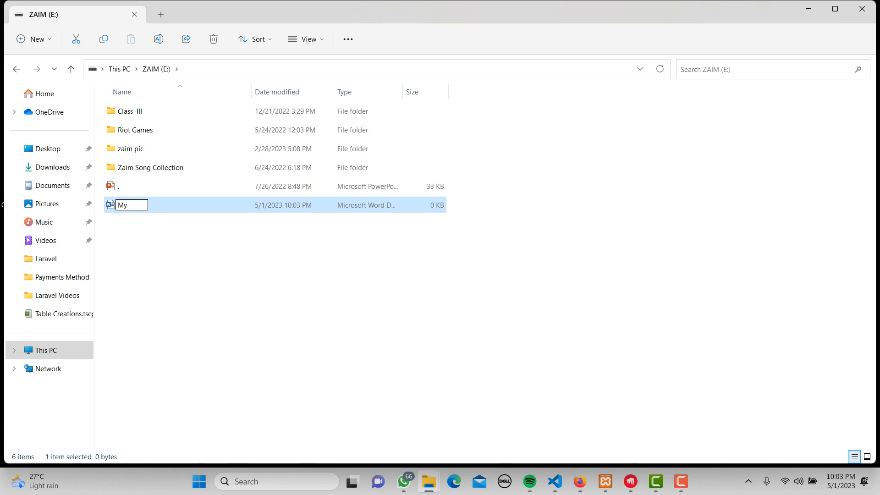
{"action": "type", "text": "Class Rutine"}
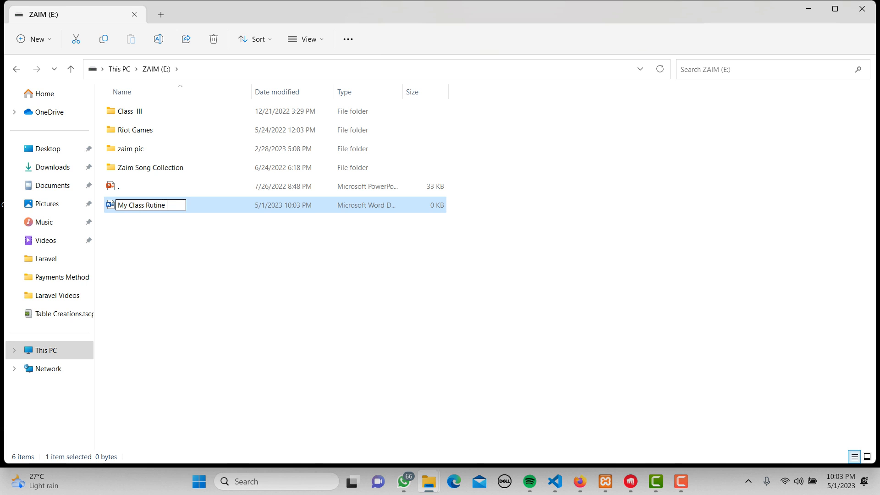
{"action": "key", "text": "Return"}
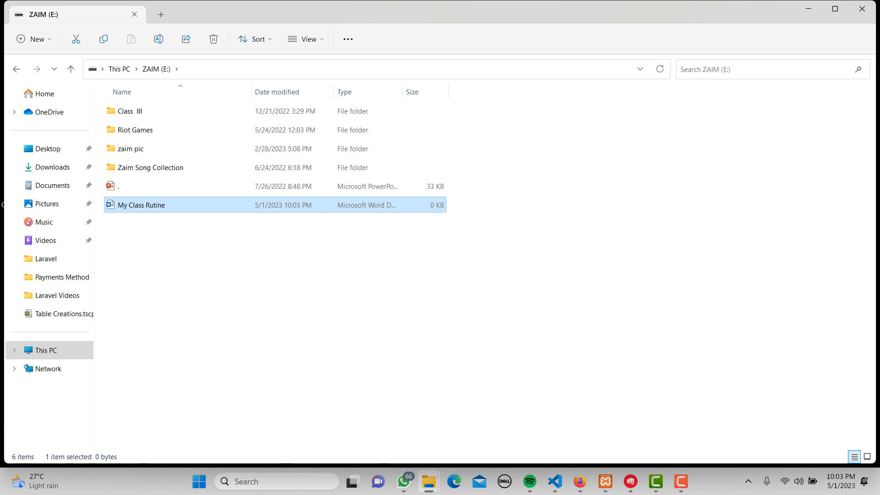
Open the My Class Rutine document in Word and enter "Routine" as its heading at font size 36
{"action": "key", "text": "Return"}
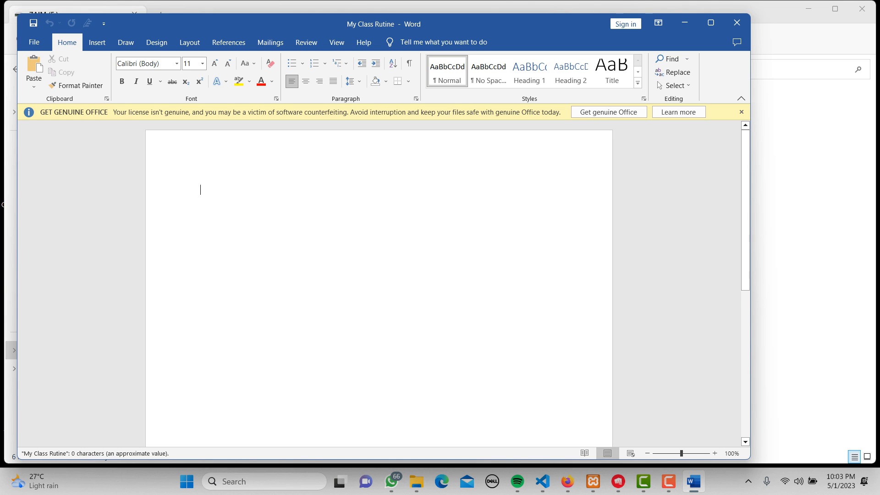
{"action": "type", "text": "R"}
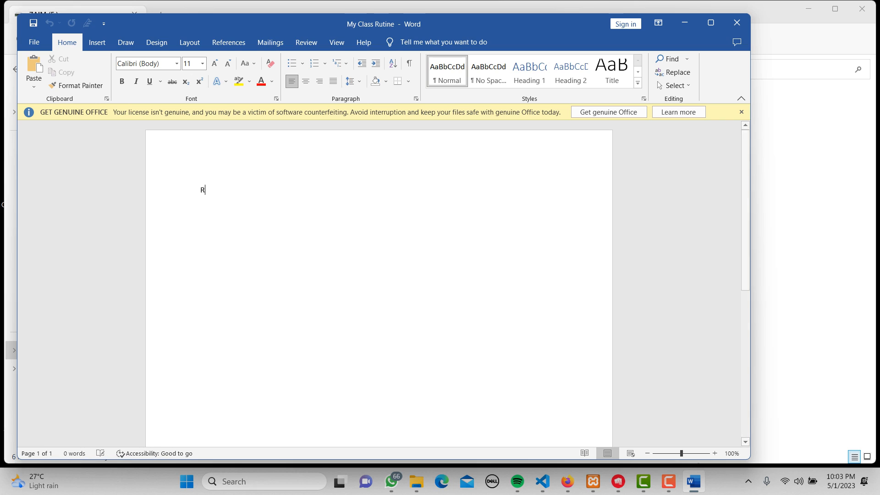
{"action": "type", "text": "outine"}
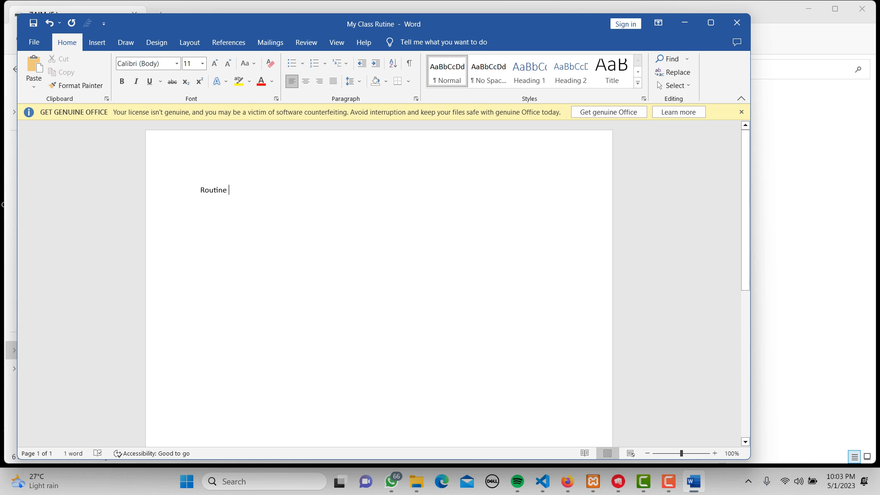
{"action": "left_click_drag", "start_coordinate": [230, 190], "coordinate": [200, 191]}
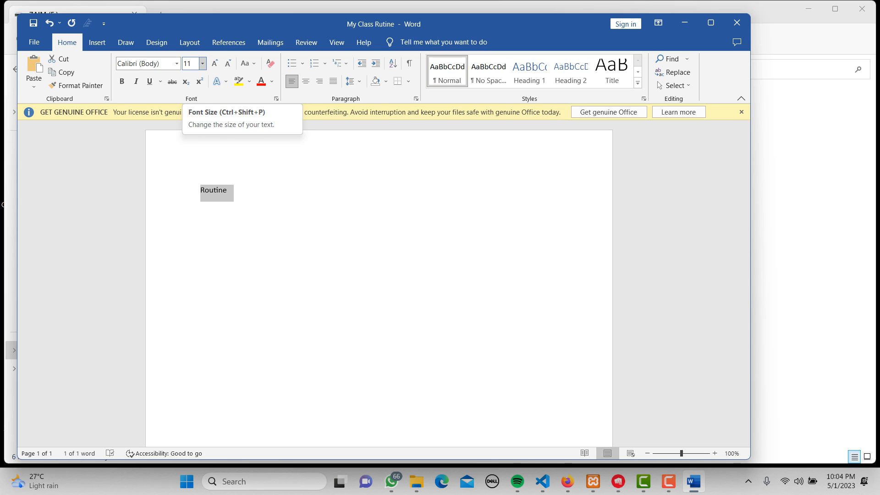
{"action": "left_click", "coordinate": [202, 64]}
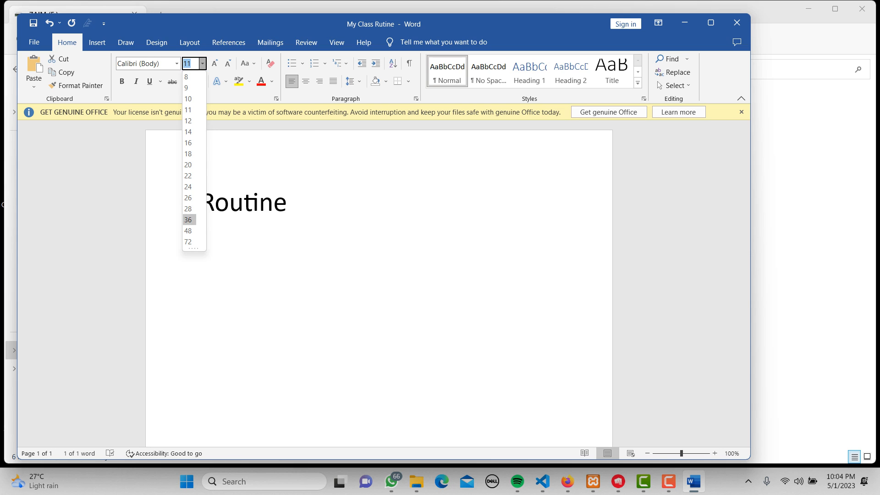
{"action": "left_click", "coordinate": [188, 220]}
{"action": "left_click", "coordinate": [294, 201]}
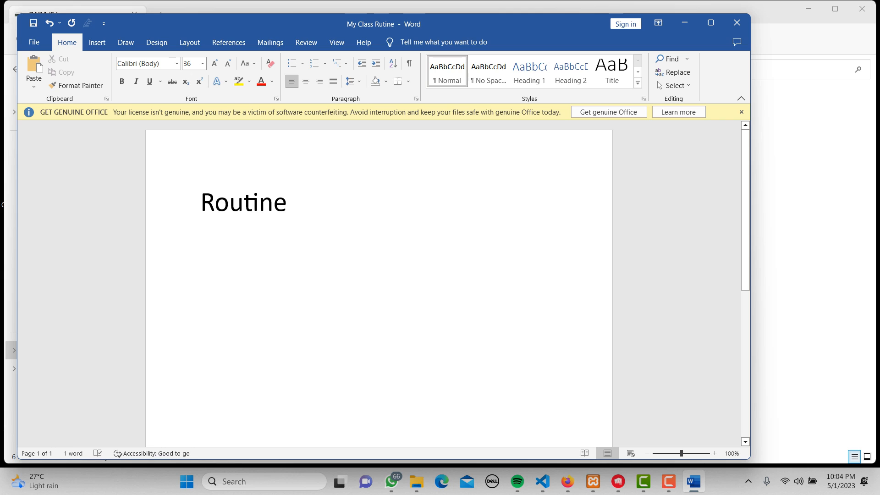
Extend the heading to read "Routine for Class : IV"
{"action": "type", "text": "for"}
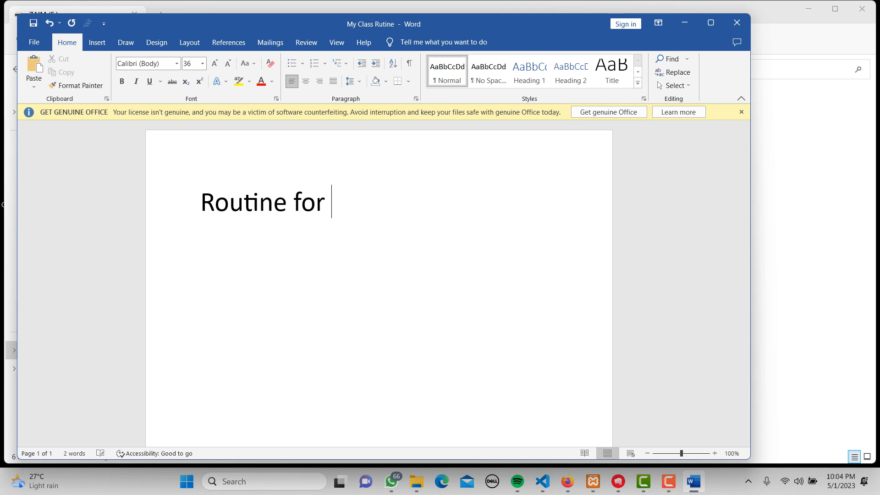
{"action": "type", "text": " Class : "}
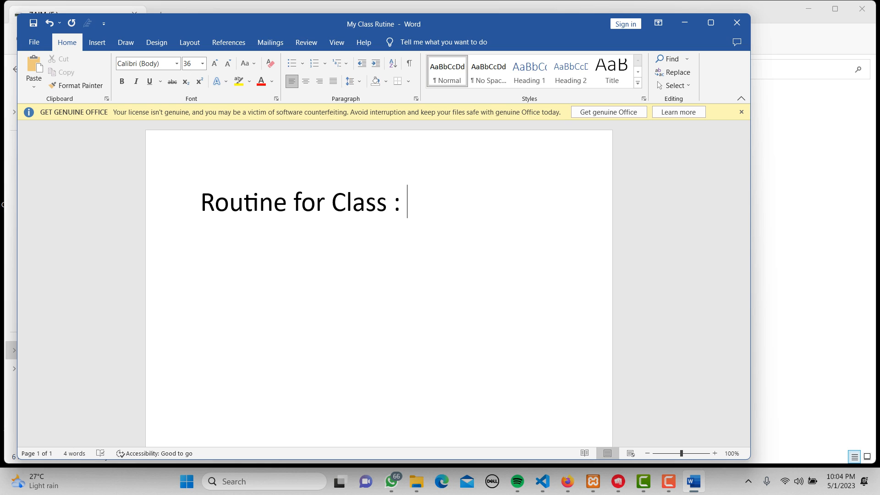
{"action": "type", "text": "IV"}
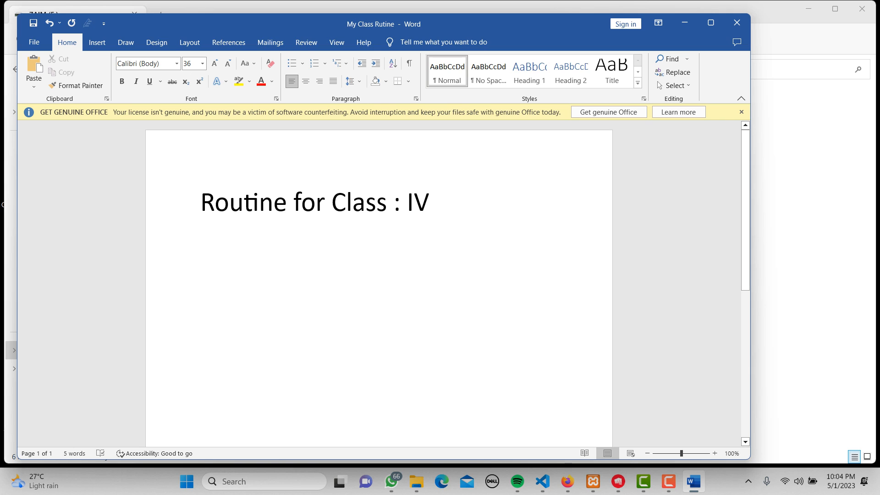
Insert a table of 8 columns and 5 rows below the heading, leaving blank space between them
{"action": "key", "text": "Return"}
{"action": "key", "text": "Return"}
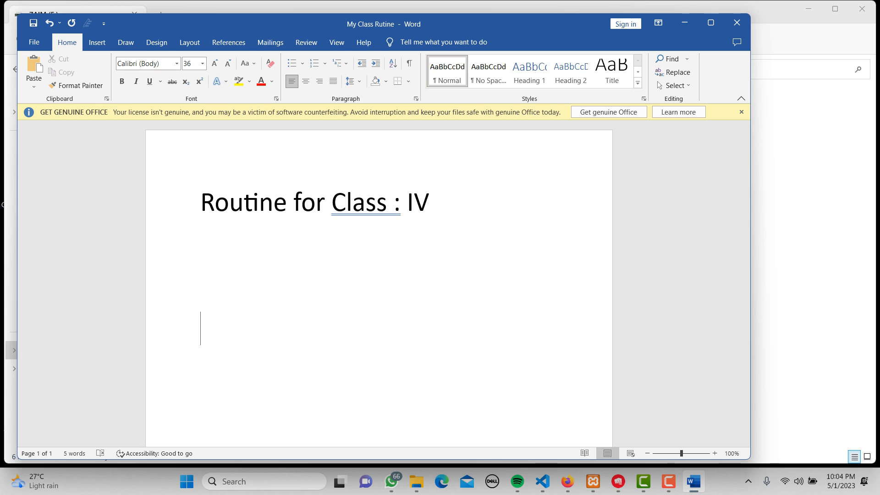
{"action": "left_click", "coordinate": [97, 43]}
{"action": "left_click", "coordinate": [100, 73]}
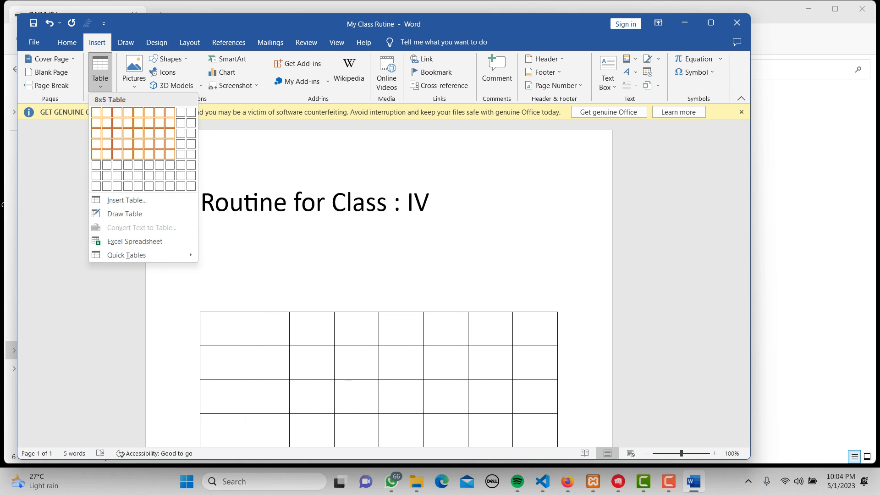
{"action": "left_click", "coordinate": [171, 154]}
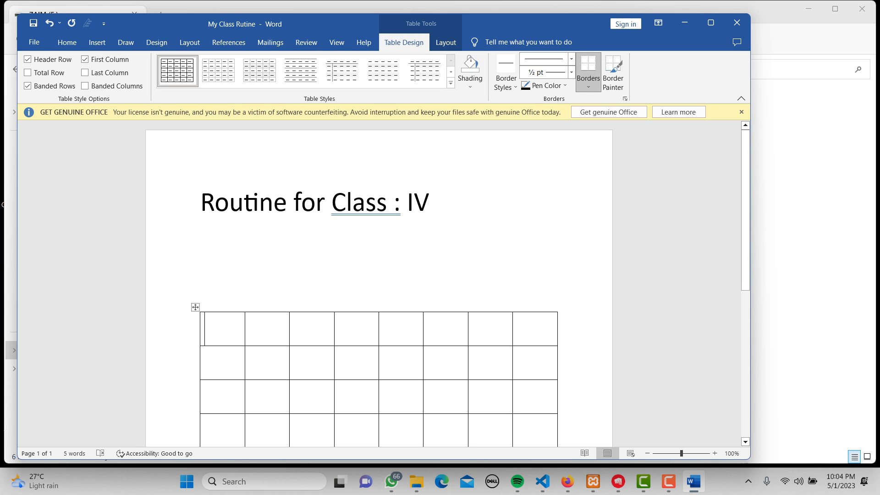
Enter "Day" in the table's first cell and set the font size of the whole table to 18
{"action": "type", "text": "Day"}
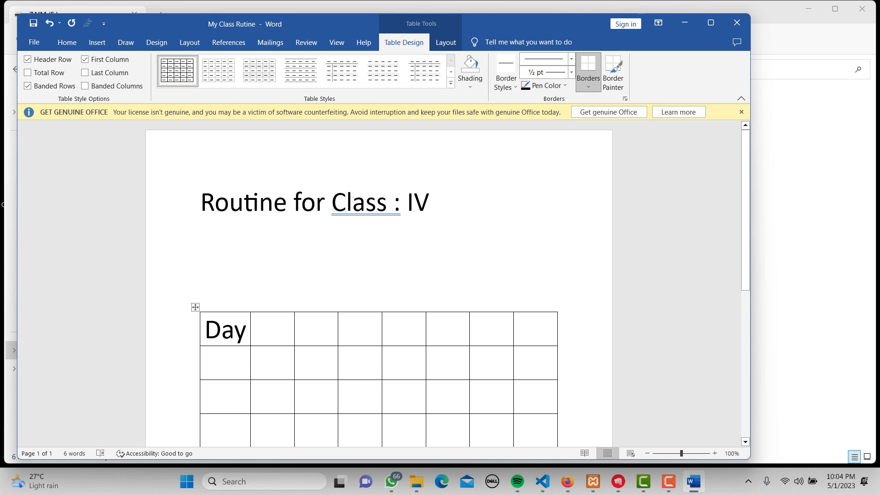
{"action": "left_click_drag", "start_coordinate": [205, 331], "coordinate": [534, 347]}
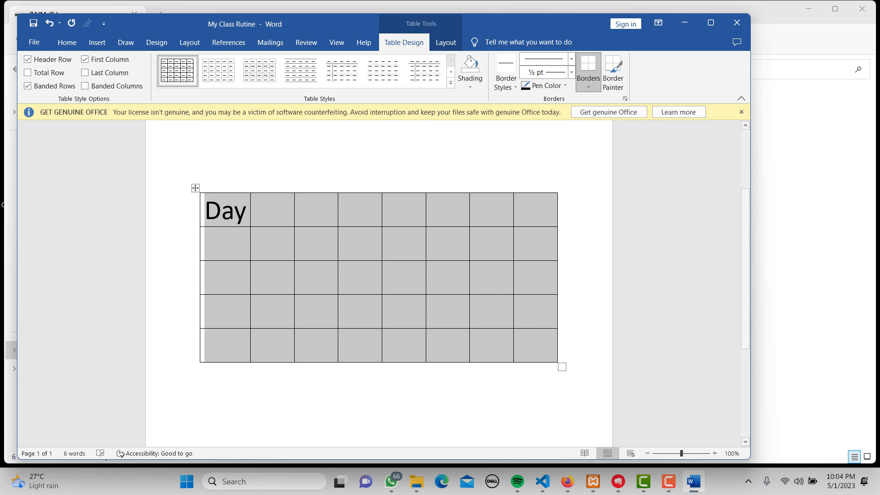
{"action": "left_click", "coordinate": [67, 42]}
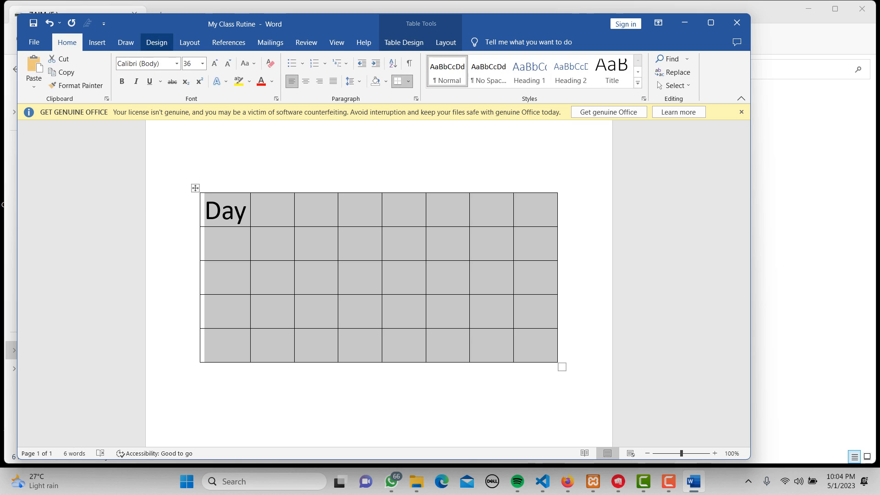
{"action": "left_click", "coordinate": [203, 63]}
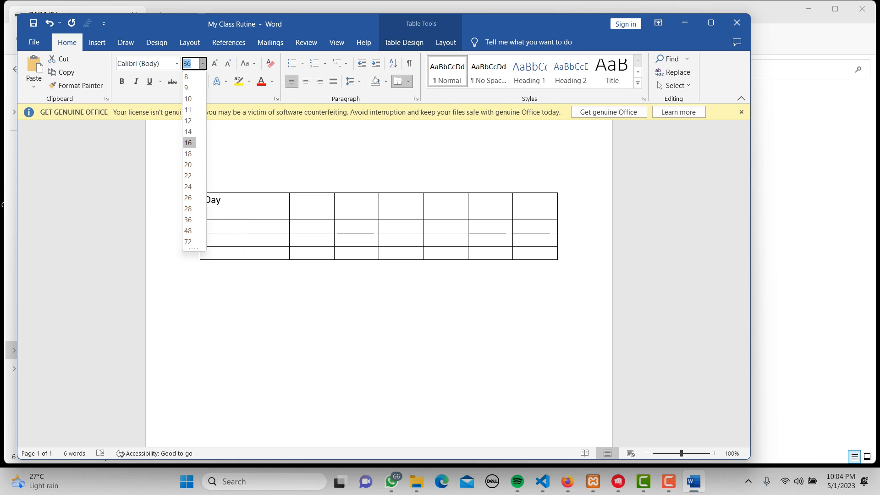
{"action": "left_click", "coordinate": [189, 154]}
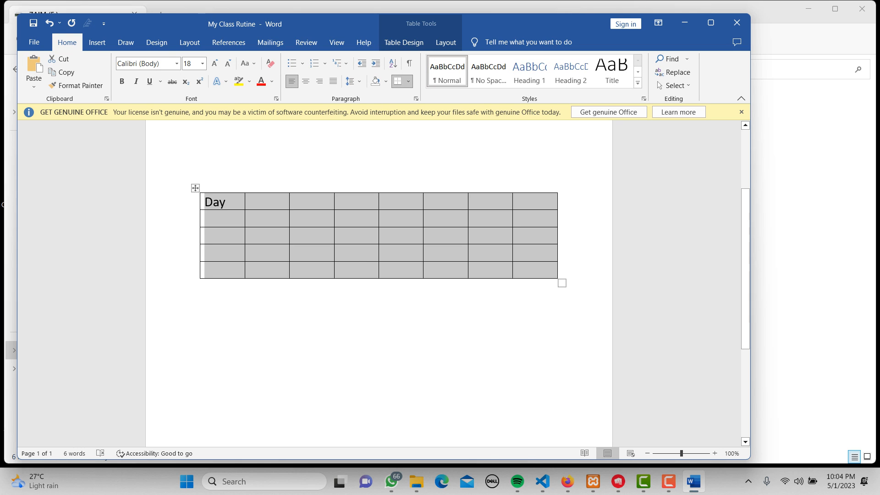
Enter "Class" as the header of the table's second column
{"action": "left_click", "coordinate": [261, 201]}
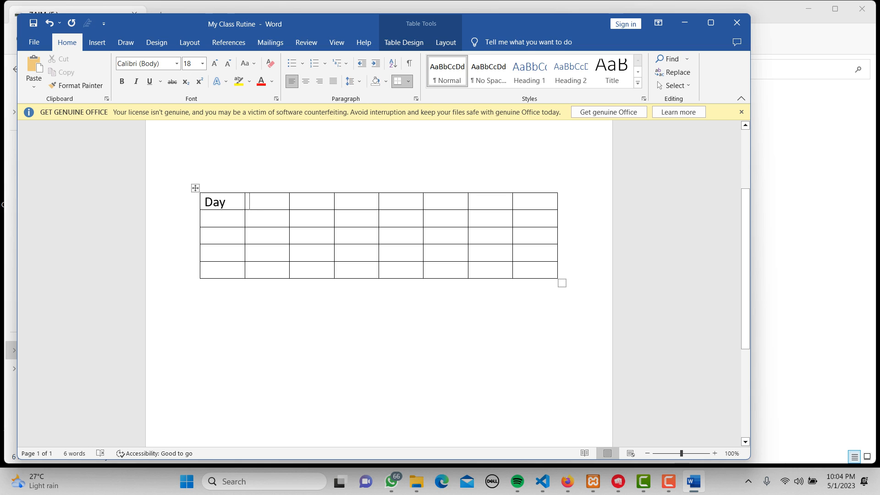
{"action": "type", "text": "Clas"}
{"action": "type", "text": "s"}
Fill the Day column below its header with Sun, Mon, Tues and Wed, one per row
{"action": "type", "text": "Sun"}
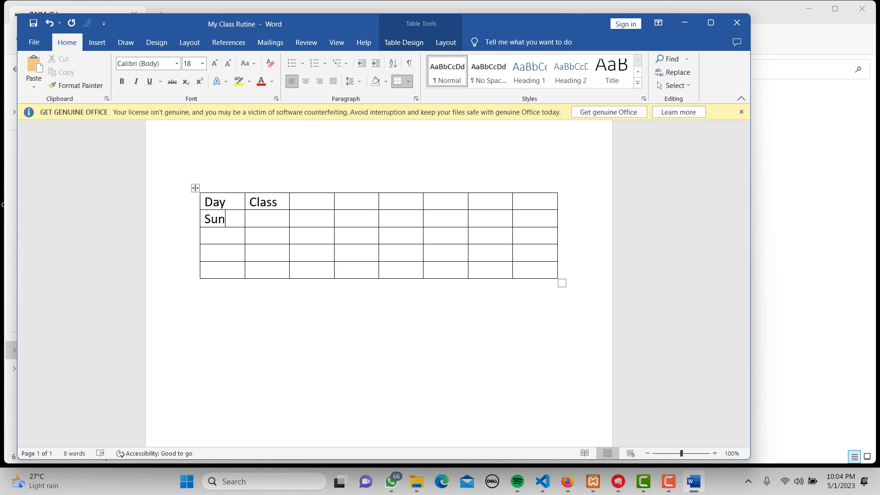
{"action": "key", "text": "Down"}
{"action": "type", "text": "Mon"}
{"action": "key", "text": "Down"}
{"action": "type", "text": "Tues"}
{"action": "key", "text": "Down"}
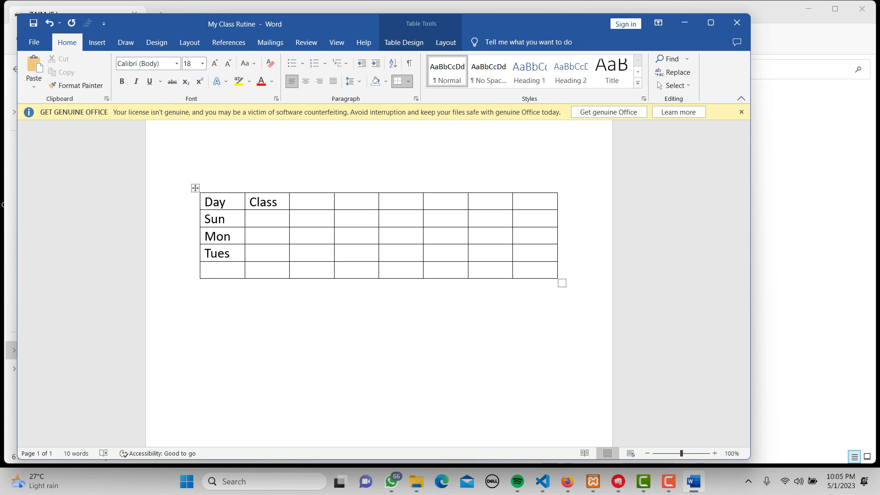
{"action": "type", "text": "Wed"}
Add a new row at the end of the table and enter "Thurs" in its Day cell
{"action": "key", "text": "Tab"}
{"action": "key", "text": "Tab"}
{"action": "key", "text": "Tab"}
{"action": "key", "text": "Tab"}
{"action": "key", "text": "Tab"}
{"action": "key", "text": "Tab"}
{"action": "key", "text": "Tab"}
{"action": "key", "text": "Tab"}
{"action": "key", "text": "Tab"}
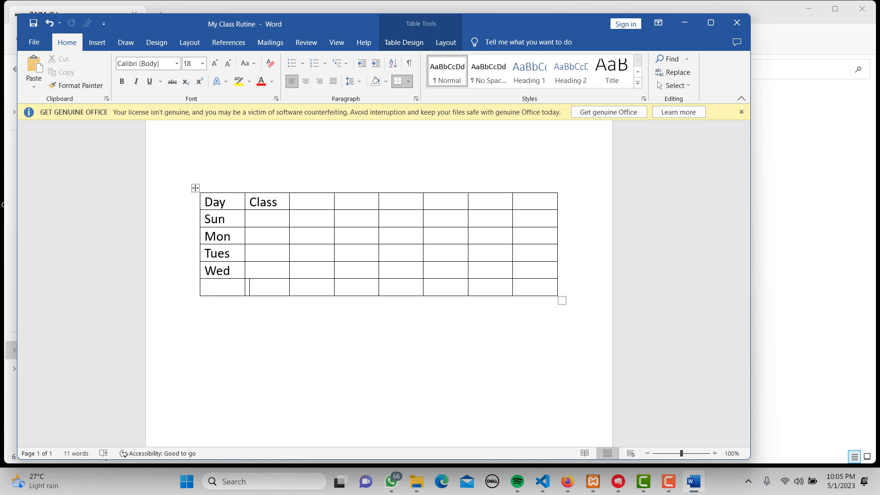
{"action": "key", "text": "Left"}
{"action": "type", "text": "Thur"}
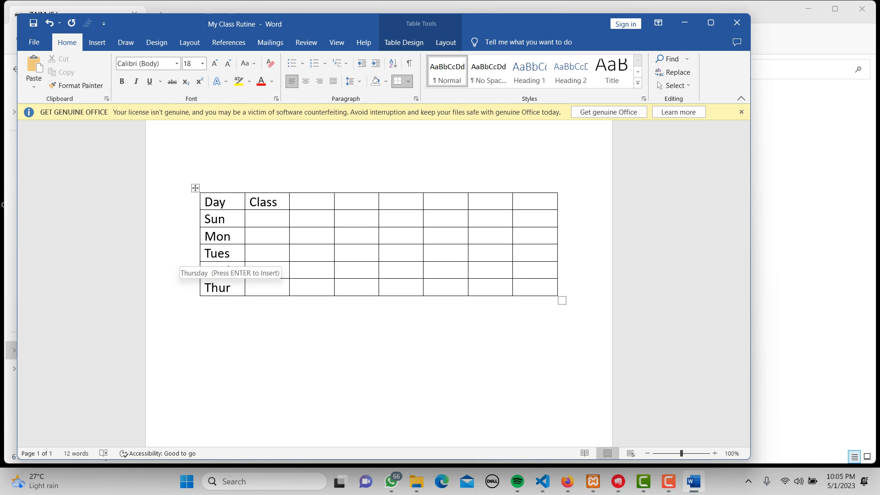
{"action": "type", "text": "s"}
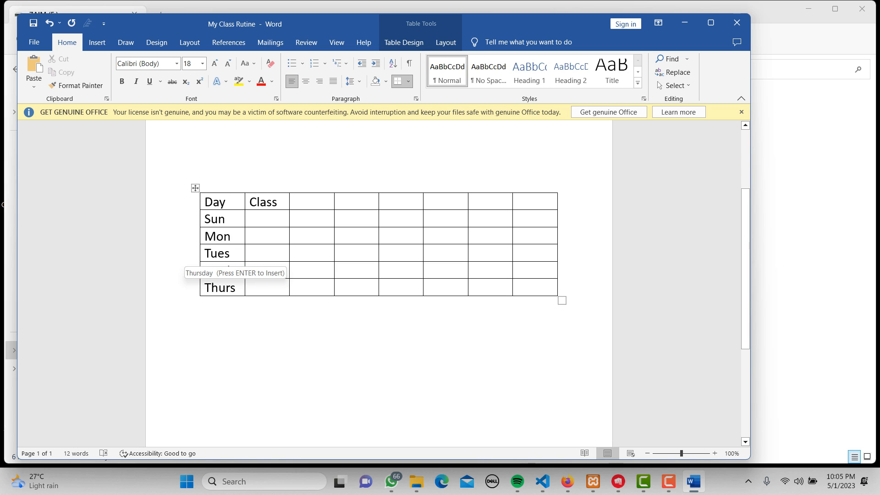
Change the second column's header to "Class1"
{"action": "left_click", "coordinate": [278, 202]}
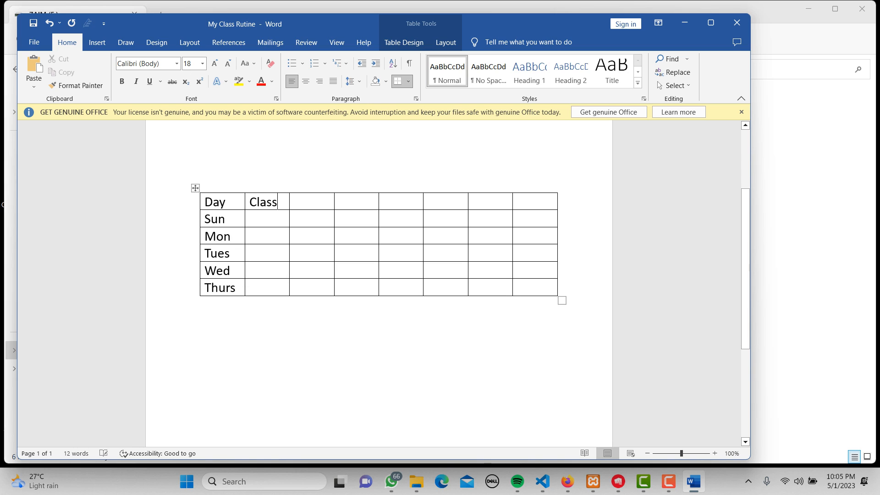
{"action": "type", "text": "1"}
Insert a blank row above the Sun row, directly below the table's header row
{"action": "left_click_drag", "start_coordinate": [213, 218], "coordinate": [541, 219]}
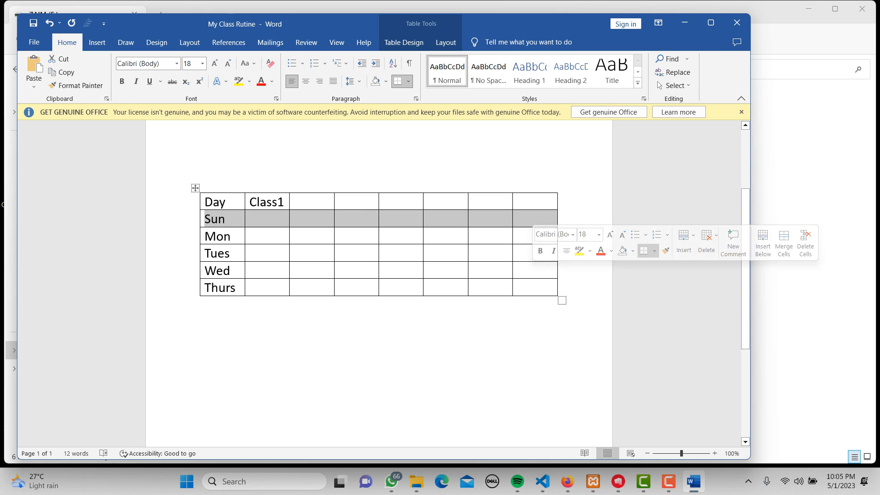
{"action": "right_click", "coordinate": [491, 220]}
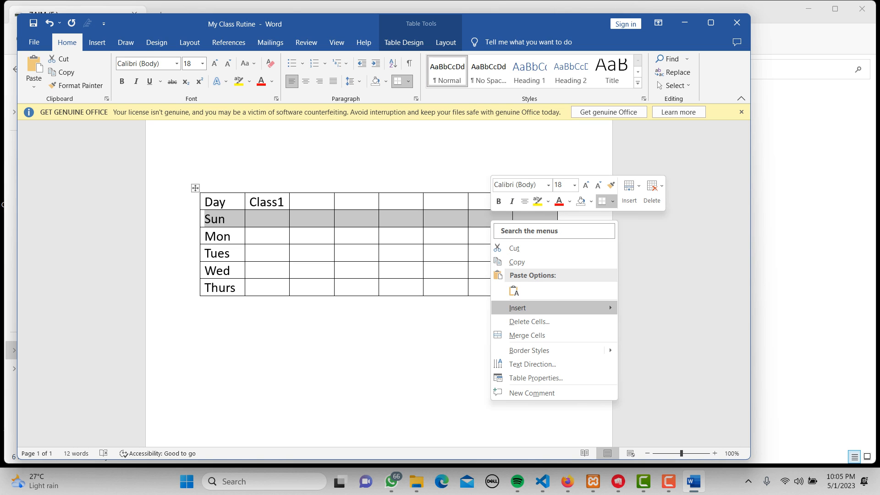
{"action": "mouse_move", "coordinate": [550, 308]}
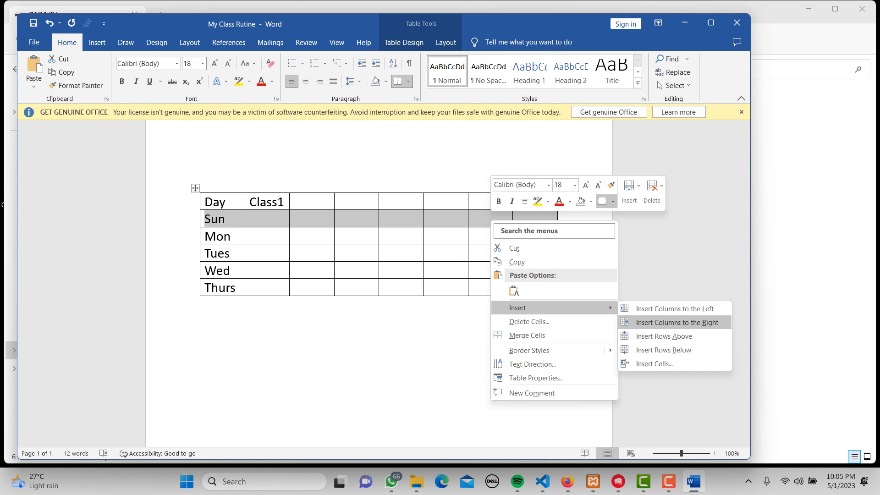
{"action": "left_click", "coordinate": [664, 337]}
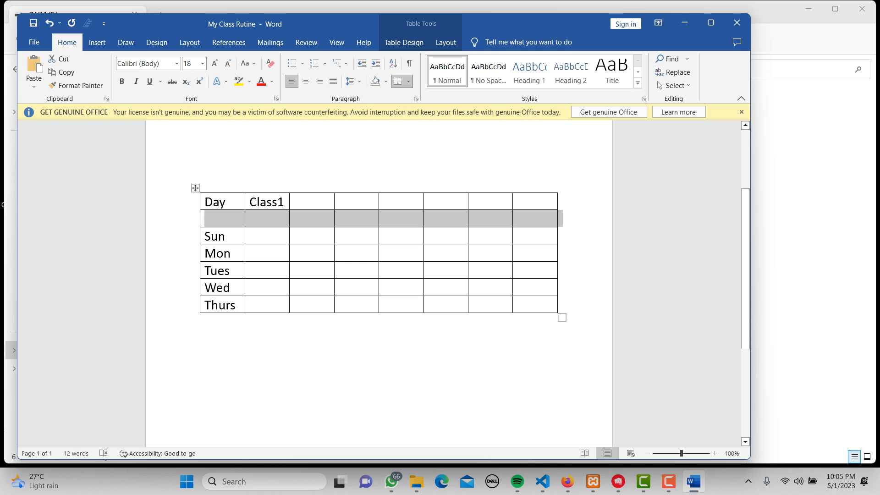
{"action": "left_click", "coordinate": [264, 219]}
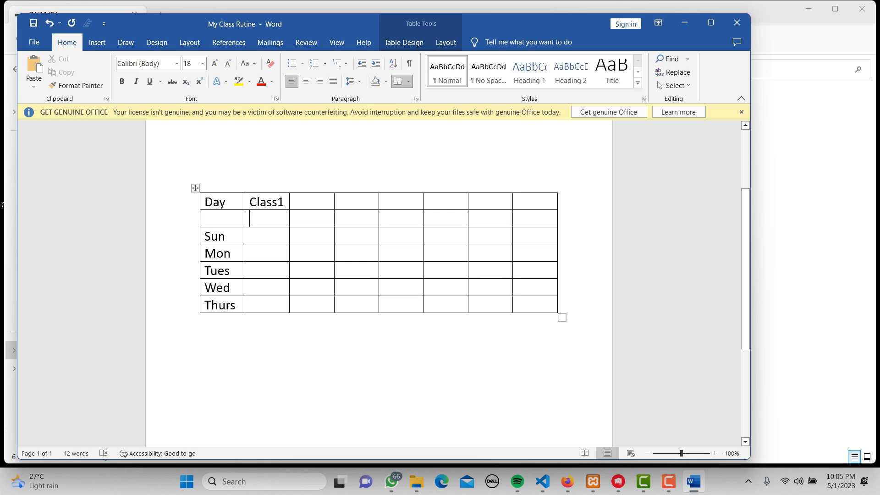
Enter Rel, Math and Draw in the first three class cells of the Sun row
{"action": "left_click", "coordinate": [261, 236]}
{"action": "type", "text": "Re"}
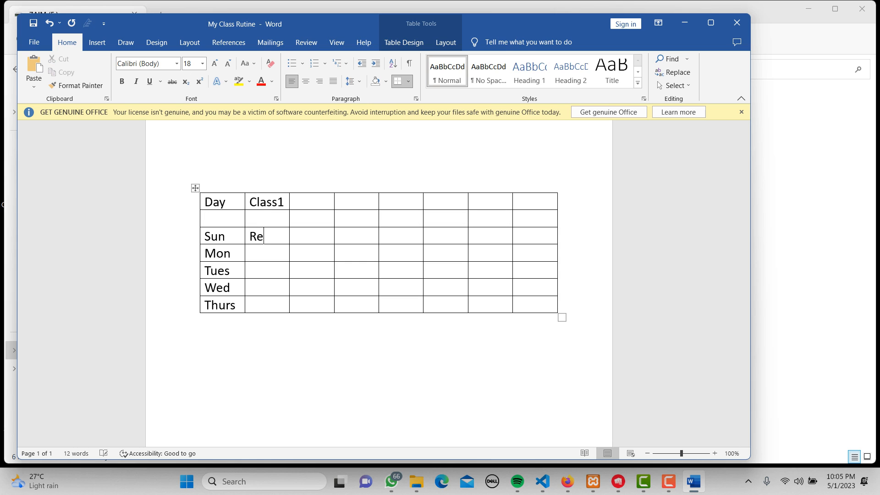
{"action": "type", "text": "l"}
{"action": "type", "text": "Math"}
{"action": "key", "text": "Tab"}
{"action": "type", "text": "Draw"}
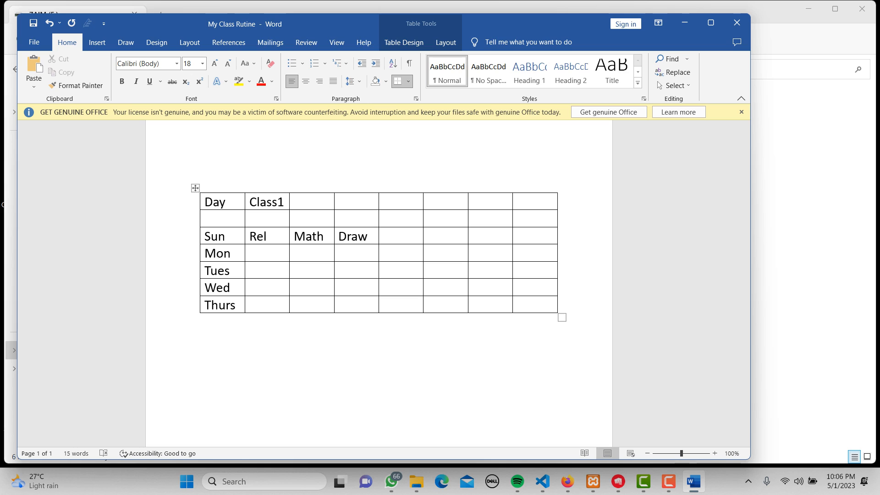
Continue the Sun row with Bangla, BGS and Eng in its fourth to sixth class cells
{"action": "type", "text": "Bangla"}
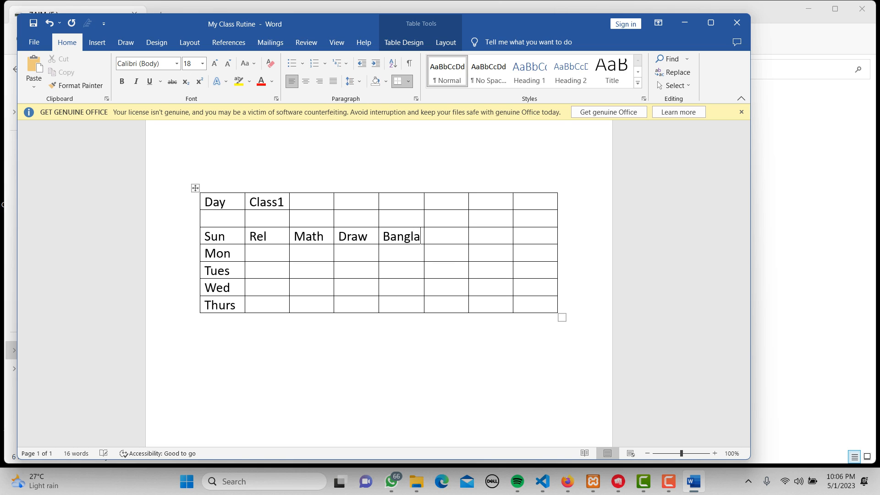
{"action": "key", "text": "Tab"}
{"action": "type", "text": "B"}
{"action": "type", "text": "GS"}
{"action": "key", "text": "Tab"}
{"action": "type", "text": "Eng"}
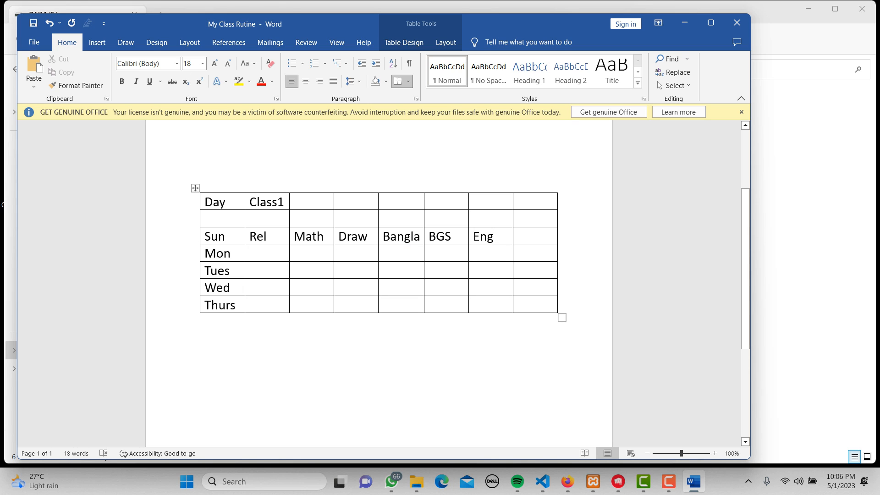
Enter Bang, Math and Games in the first three class cells of the Mon row
{"action": "left_click", "coordinate": [261, 219]}
{"action": "left_click", "coordinate": [261, 253]}
{"action": "type", "text": "Bang"}
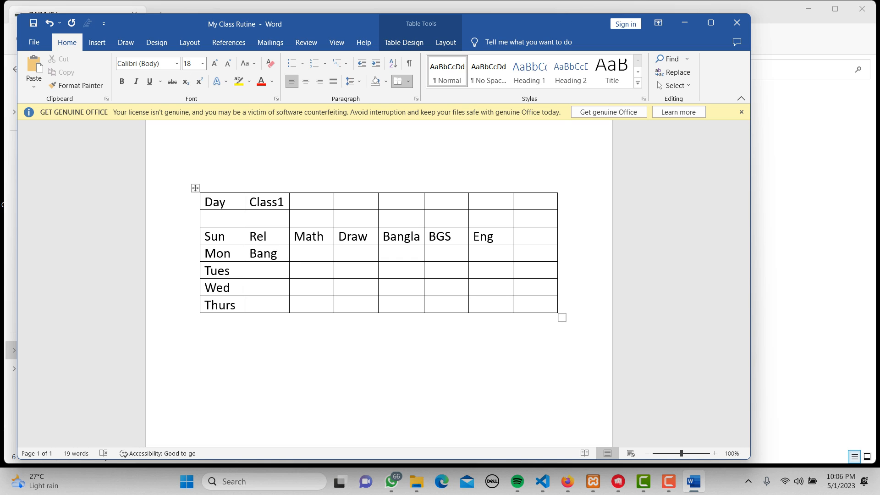
{"action": "key", "text": "Tab"}
{"action": "type", "text": "Math"}
{"action": "key", "text": "Tab"}
{"action": "type", "text": "Games"}
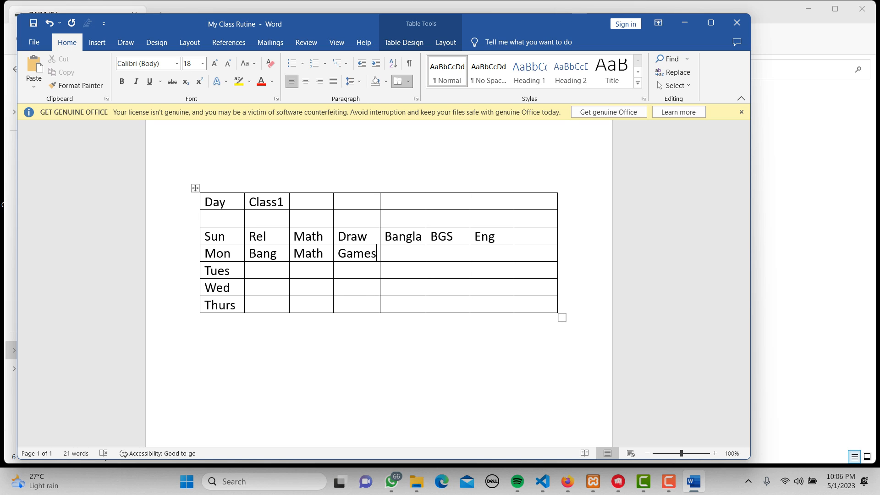
Continue the Mon row with Eng, Science and BGS in its fourth to sixth class cells
{"action": "key", "text": "Tab"}
{"action": "type", "text": "Eng"}
{"action": "key", "text": "Tab"}
{"action": "type", "text": "Science"}
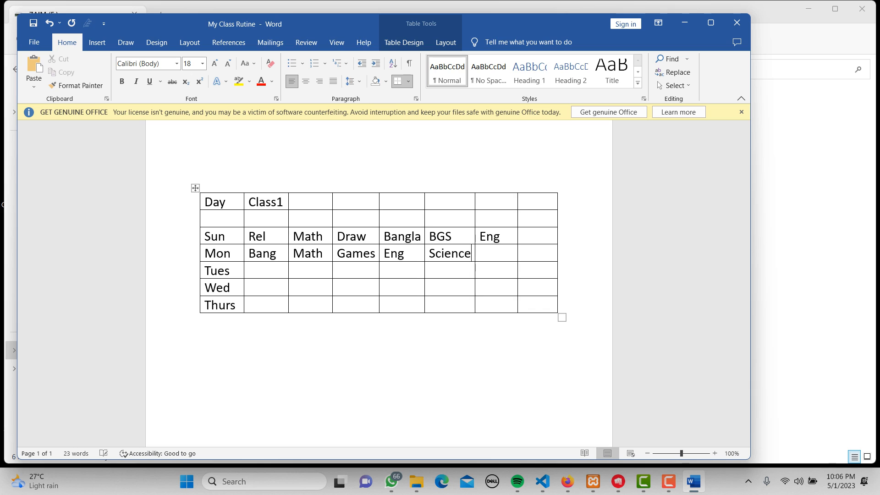
{"action": "key", "text": "Tab"}
{"action": "type", "text": "BGS"}
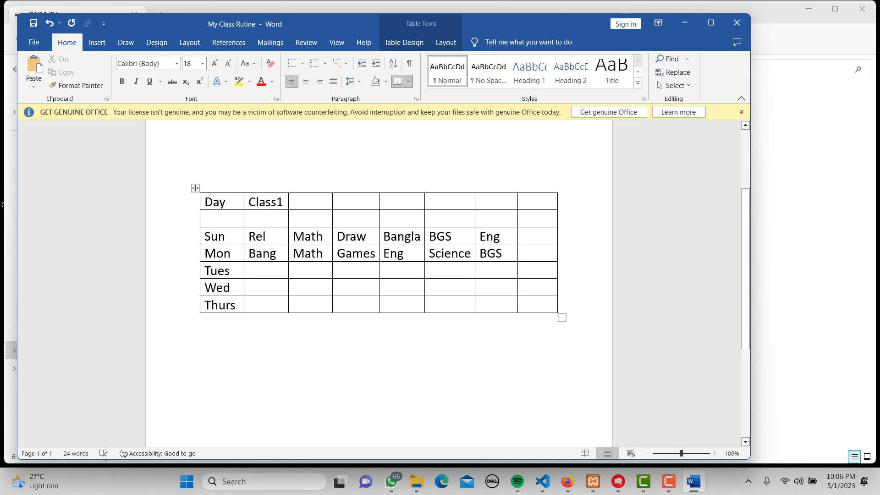
Enter Rel in the Tues row's first class cell and copy Science from the Mon row into its second
{"action": "left_click", "coordinate": [260, 271]}
{"action": "type", "text": "Re"}
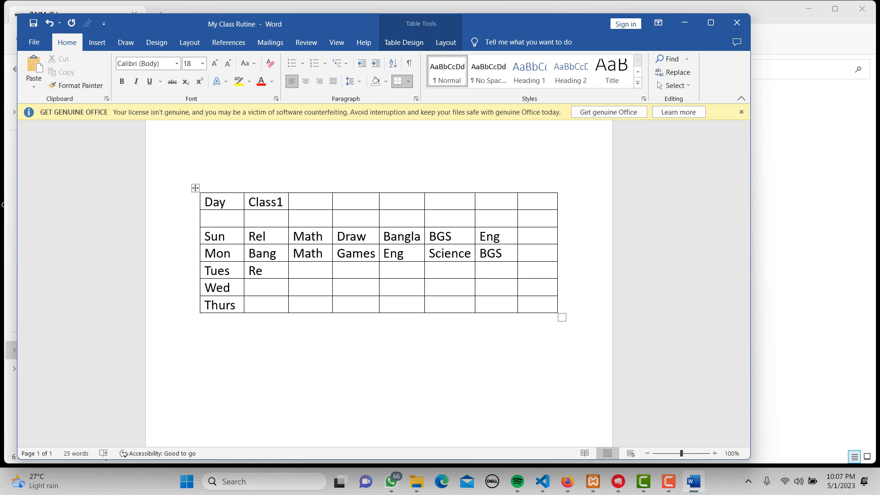
{"action": "type", "text": "l"}
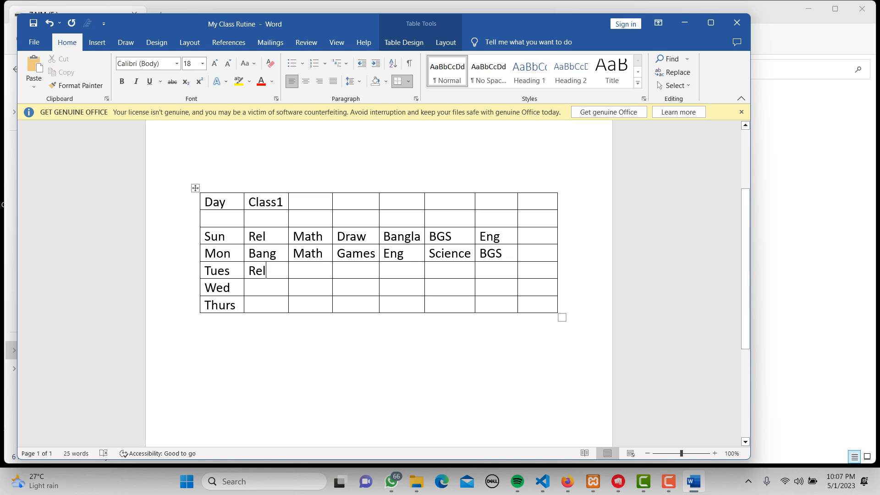
{"action": "left_click_drag", "start_coordinate": [429, 253], "coordinate": [471, 254]}
{"action": "key", "text": "ctrl+c"}
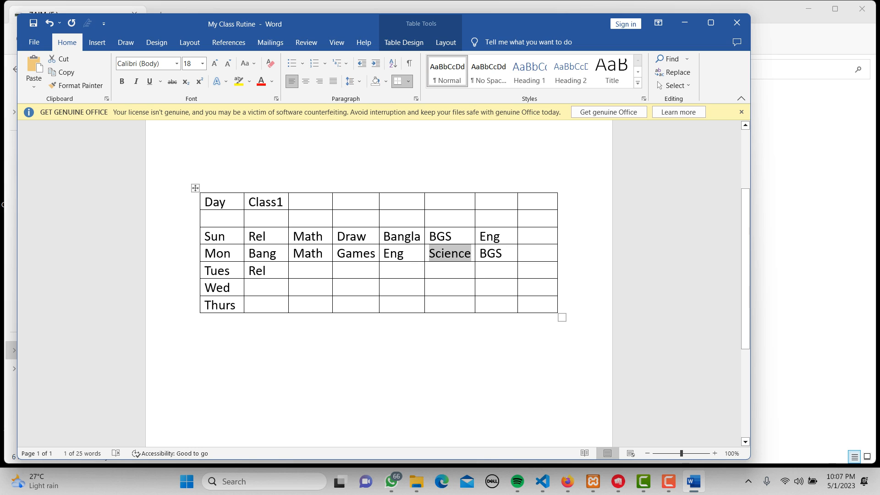
{"action": "left_click", "coordinate": [303, 270]}
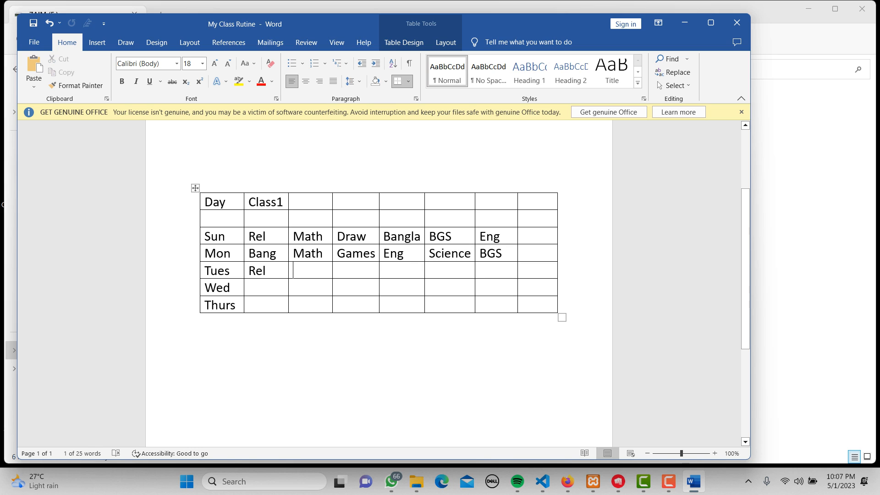
{"action": "left_click", "coordinate": [428, 254]}
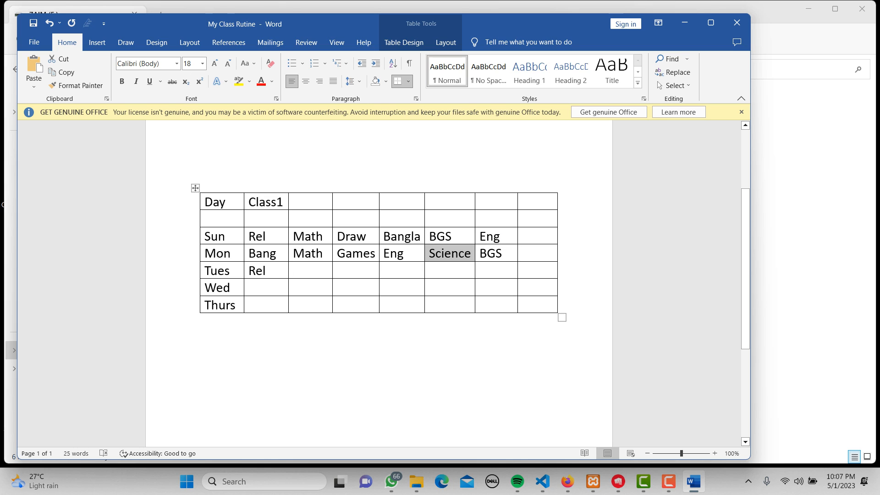
{"action": "left_click", "coordinate": [303, 270]}
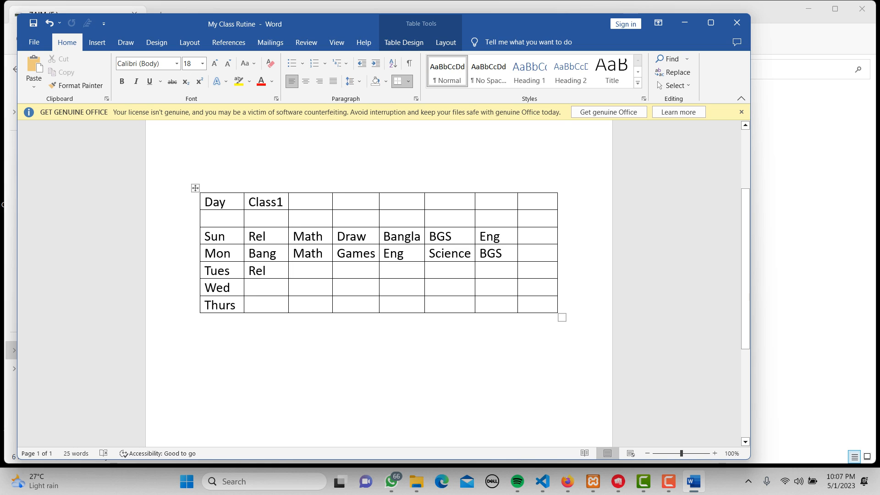
{"action": "key", "text": "ctrl+v"}
Enter Math and BGS in the third and fourth class cells of the Tues row
{"action": "left_click", "coordinate": [351, 271]}
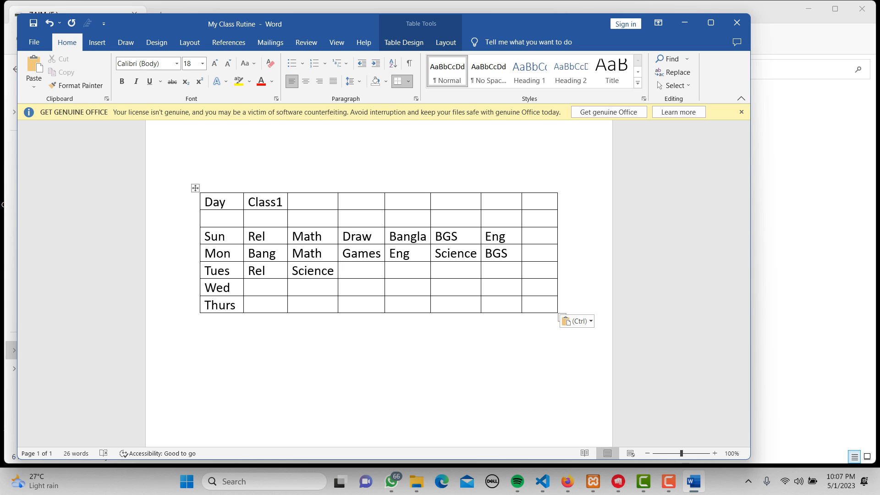
{"action": "type", "text": "Math"}
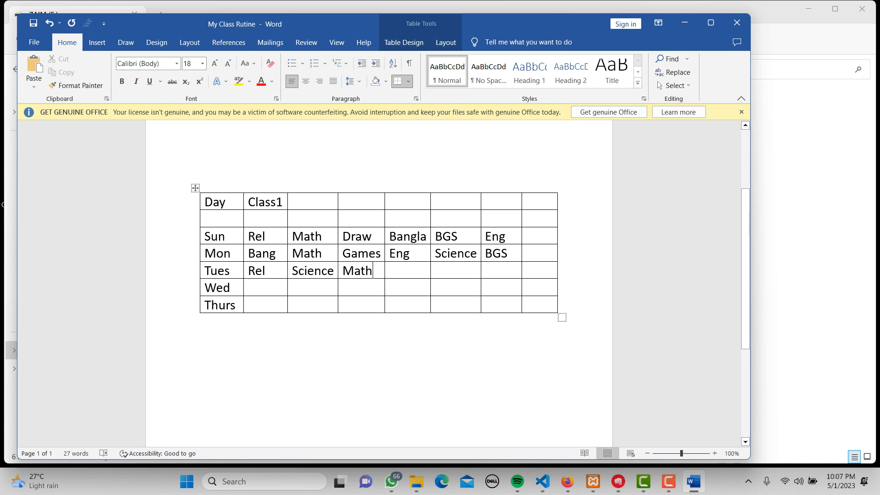
{"action": "left_click", "coordinate": [404, 270]}
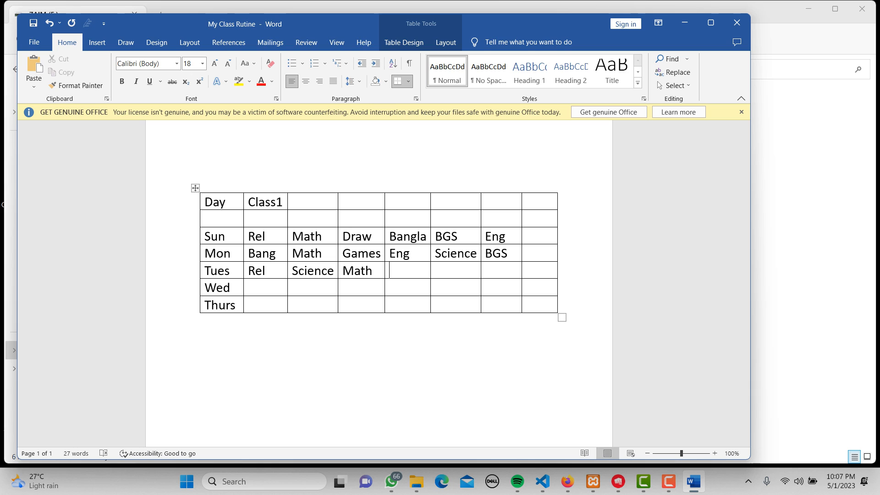
{"action": "type", "text": "BGS"}
Enter Bang and Eng in the fifth and sixth class cells of the Tues row
{"action": "left_click", "coordinate": [446, 271]}
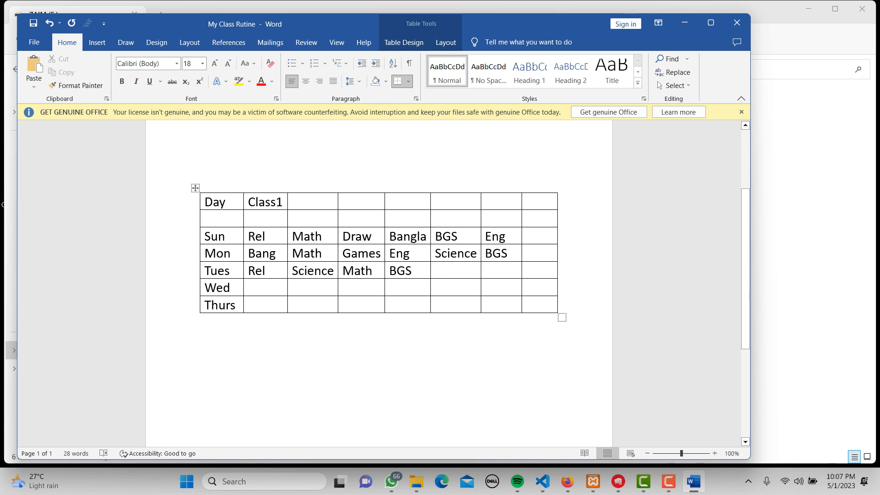
{"action": "type", "text": "Bangla"}
{"action": "key", "text": "BackSpace"}
{"action": "key", "text": "BackSpace"}
{"action": "left_click", "coordinate": [491, 271]}
{"action": "type", "text": "Enf"}
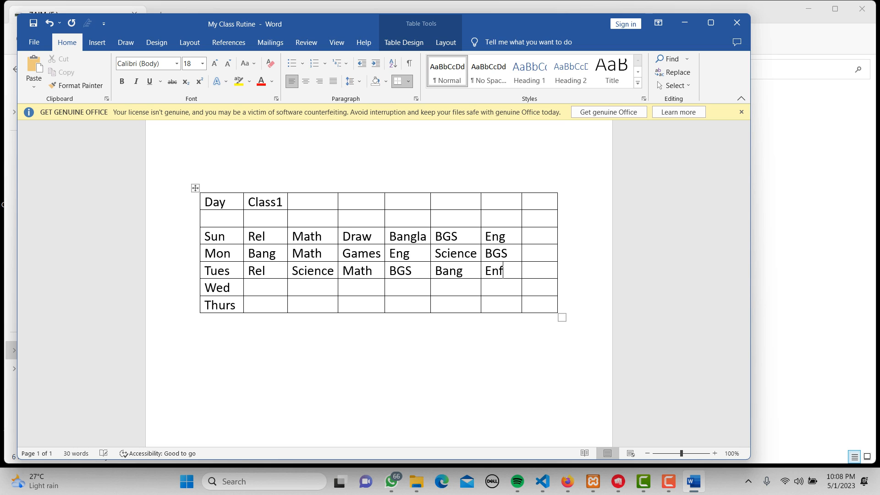
{"action": "key", "text": "BackSpace"}
{"action": "type", "text": "g"}
Enter Bang, Eng and Games in the first three class cells of the Wed row
{"action": "key", "text": "Down"}
{"action": "key", "text": "Left"}
{"action": "key", "text": "Left"}
{"action": "key", "text": "Left"}
{"action": "key", "text": "Left"}
{"action": "key", "text": "Left"}
{"action": "type", "text": "Bang"}
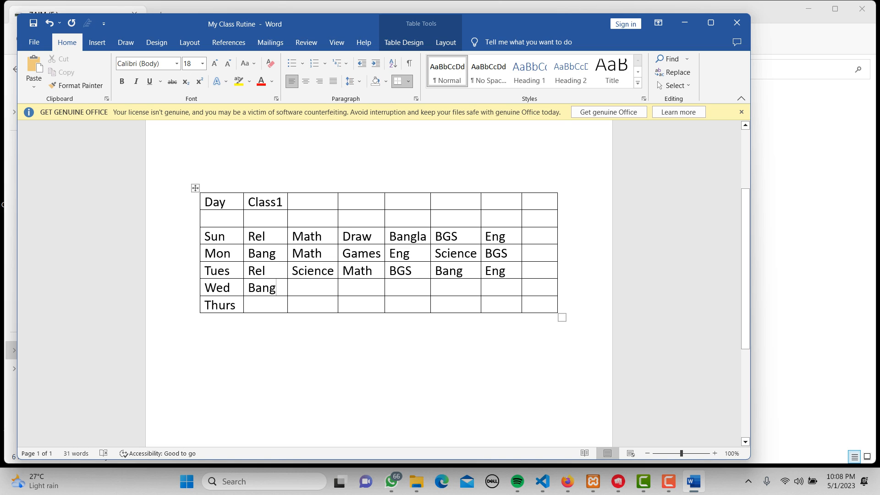
{"action": "key", "text": "Tab"}
{"action": "type", "text": "Eng"}
{"action": "key", "text": "Tab"}
{"action": "type", "text": "Games"}
Continue the Wed row with Math, Science and Drawing in its fourth to sixth class cells
{"action": "key", "text": "Tab"}
{"action": "type", "text": "Math"}
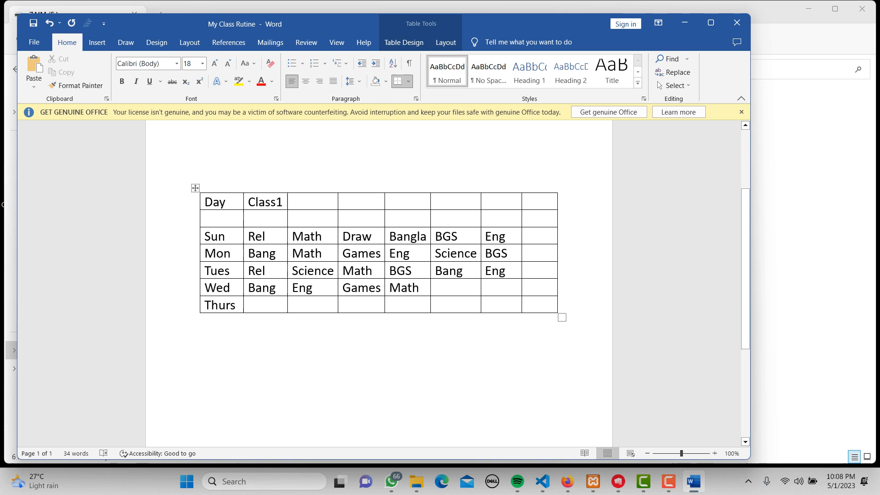
{"action": "key", "text": "Tab"}
{"action": "type", "text": "Sci"}
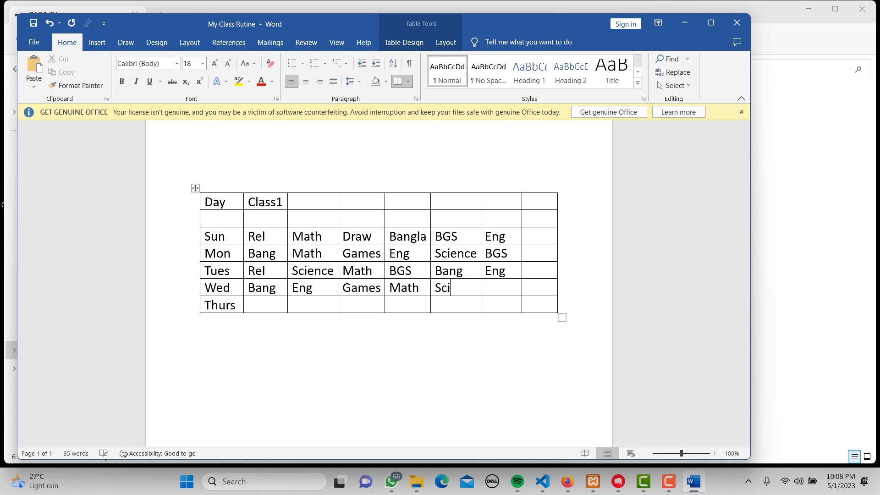
{"action": "type", "text": "ence"}
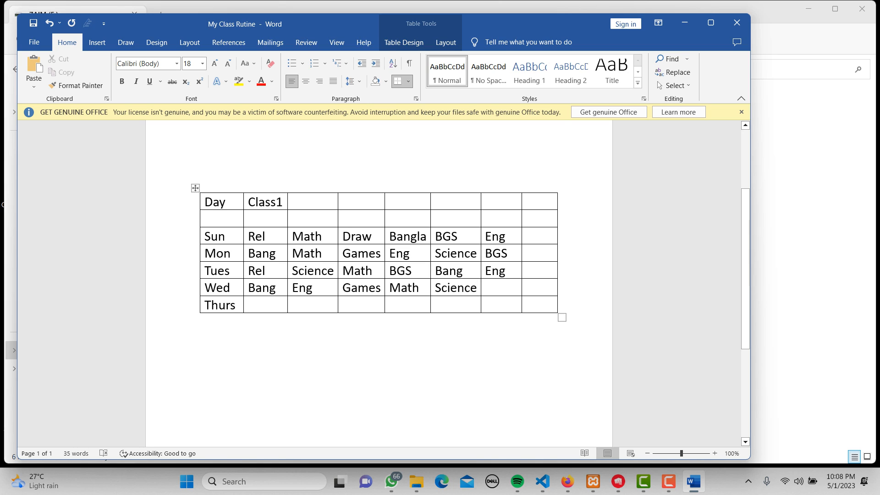
{"action": "key", "text": "Tab"}
{"action": "type", "text": "Dra"}
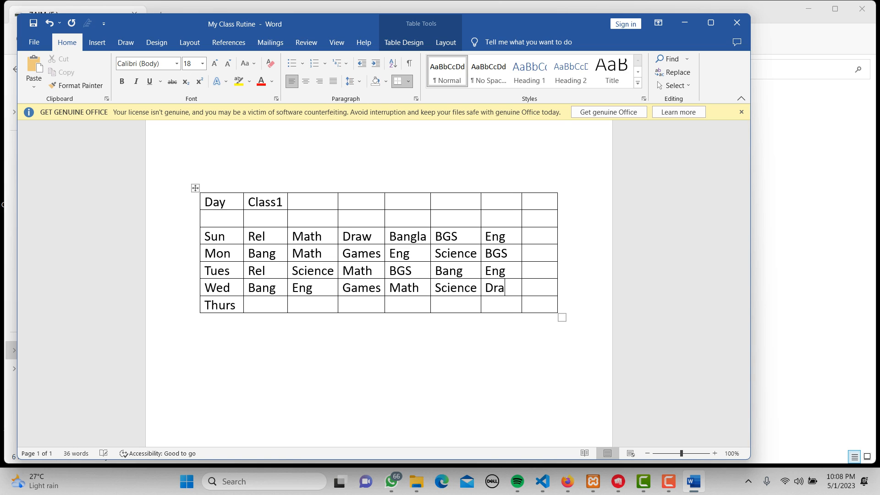
{"action": "type", "text": "wing"}
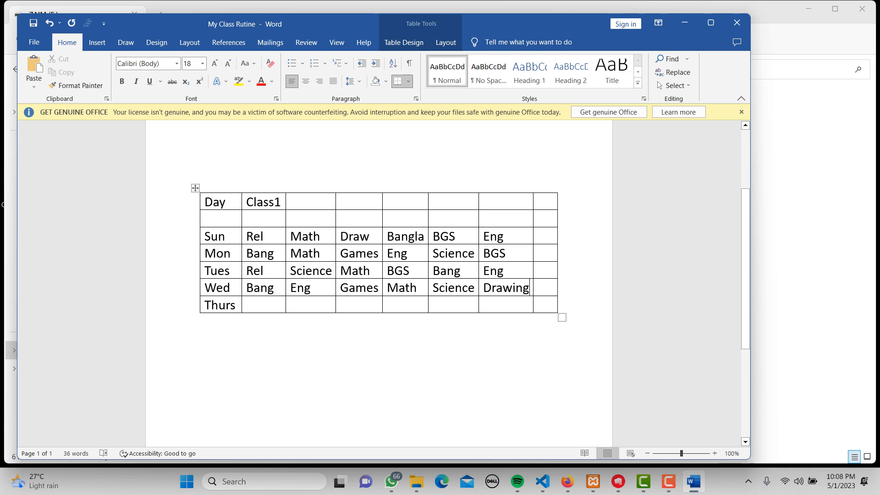
Enter Rel, BGS and Math in the first three class cells of the Thurs row
{"action": "left_click", "coordinate": [257, 305]}
{"action": "type", "text": "Rel"}
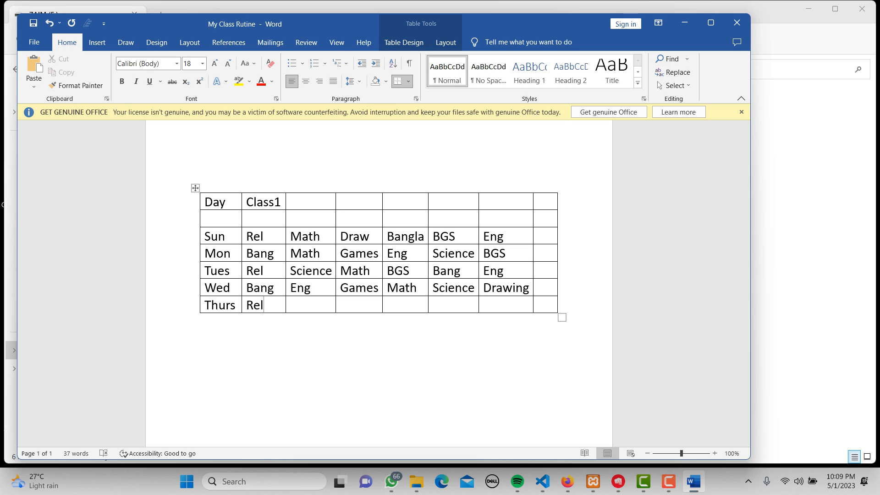
{"action": "key", "text": "Tab"}
{"action": "type", "text": "BGS"}
{"action": "key", "text": "Down"}
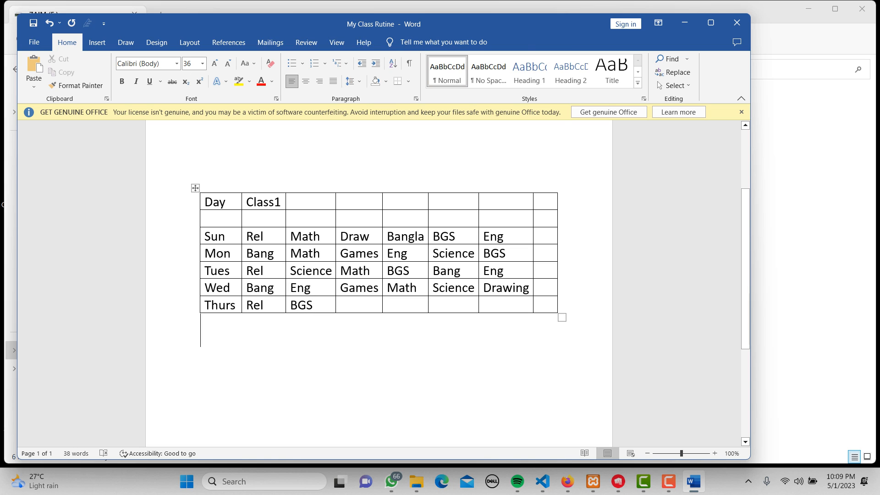
{"action": "left_click", "coordinate": [344, 305]}
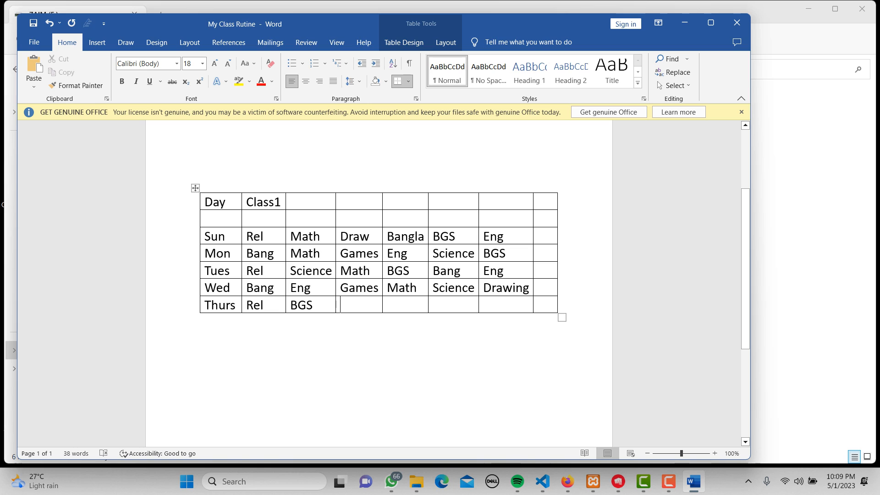
{"action": "type", "text": "Ma"}
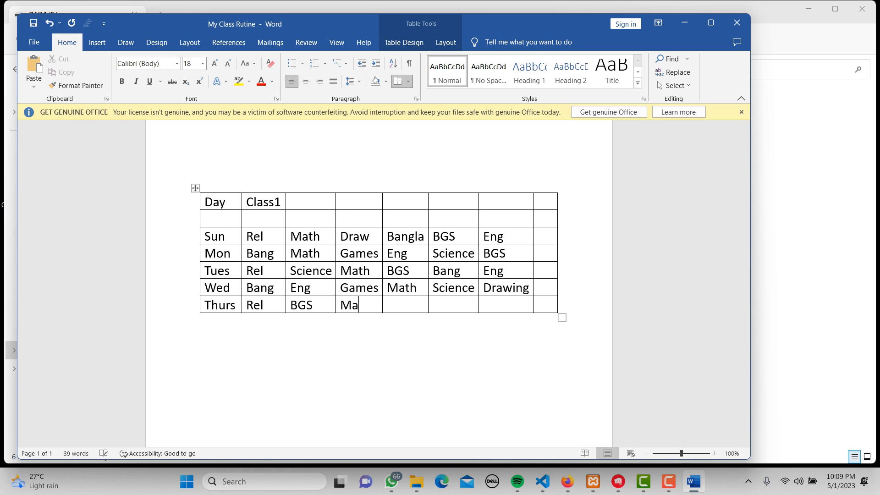
{"action": "type", "text": "th"}
{"action": "key", "text": "Tab"}
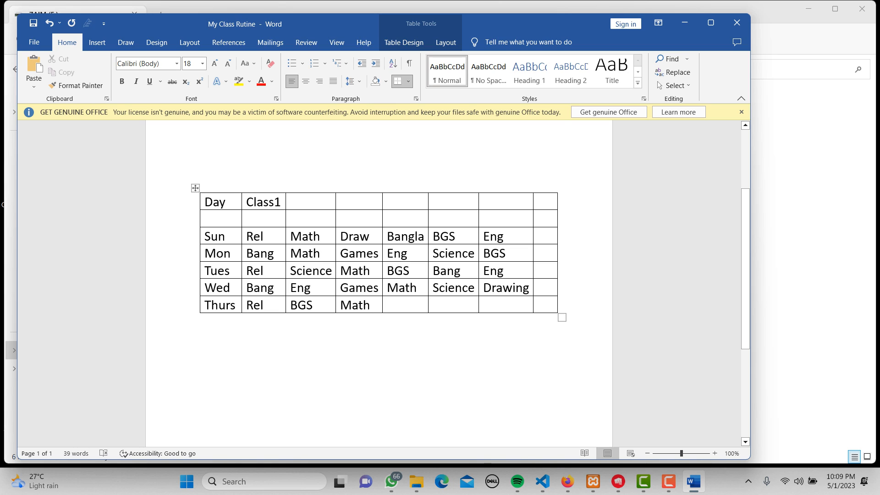
Complete the Thurs row with Eng, Science and Bang in its fourth to sixth class cells
{"action": "type", "text": "Eng"}
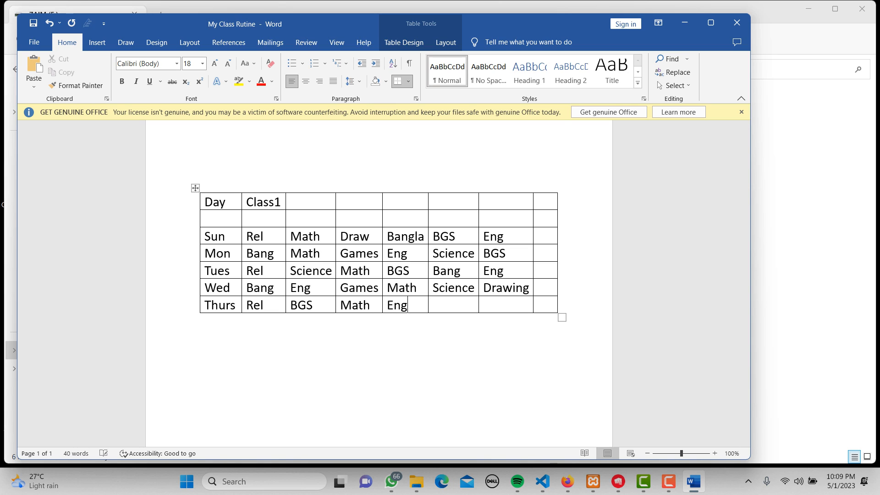
{"action": "key", "text": "Tab"}
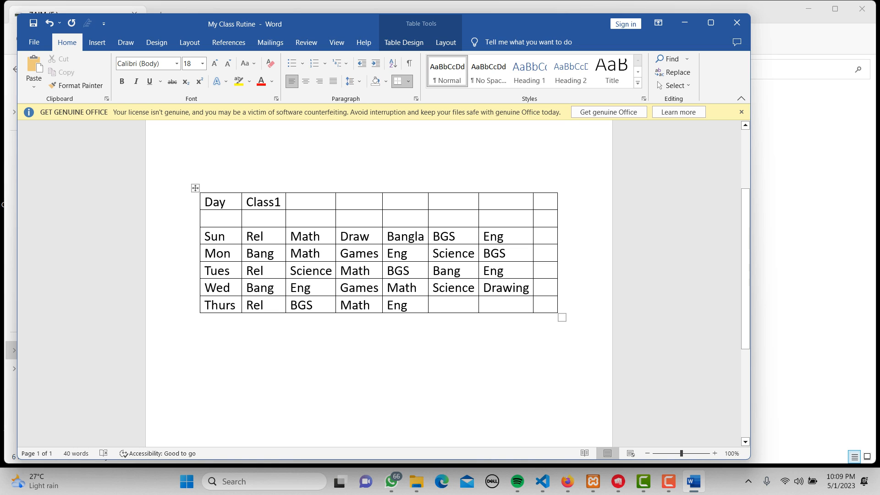
{"action": "type", "text": "Science"}
{"action": "left_click", "coordinate": [484, 306]}
{"action": "type", "text": "B"}
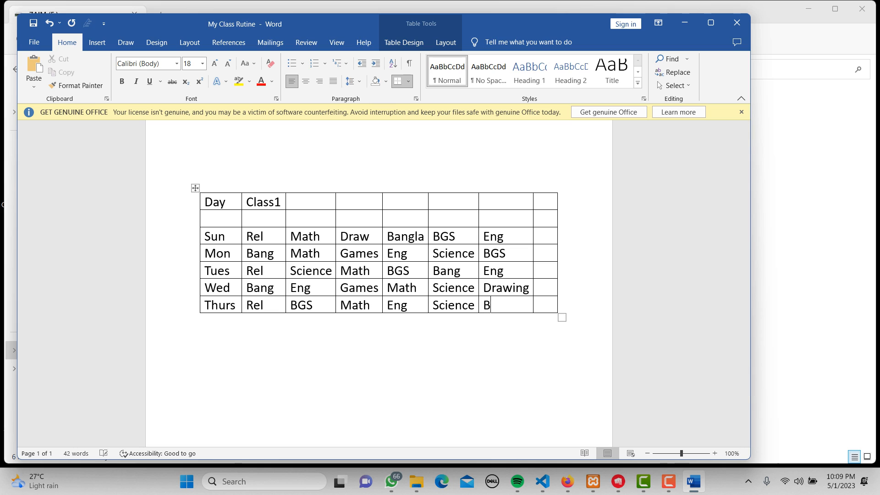
{"action": "type", "text": "ang"}
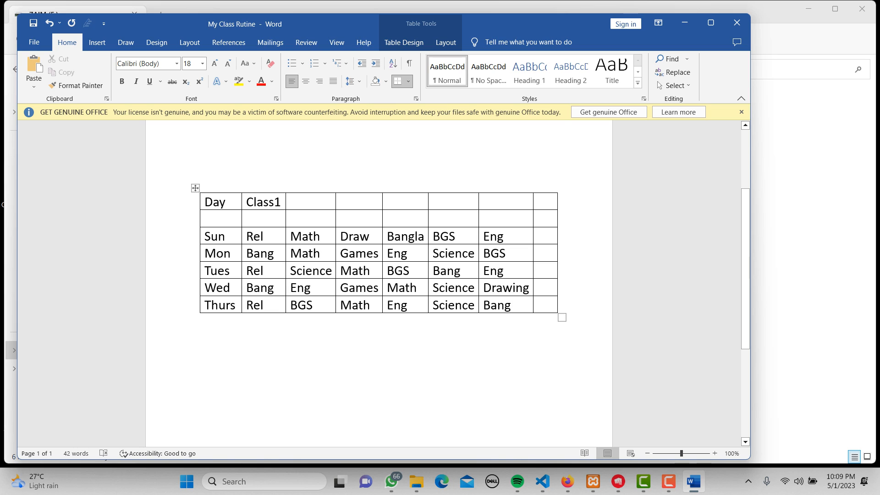
Add the heading "Aamjee Cantonment Public School" on the empty line directly above the table
{"action": "left_click", "coordinate": [201, 167]}
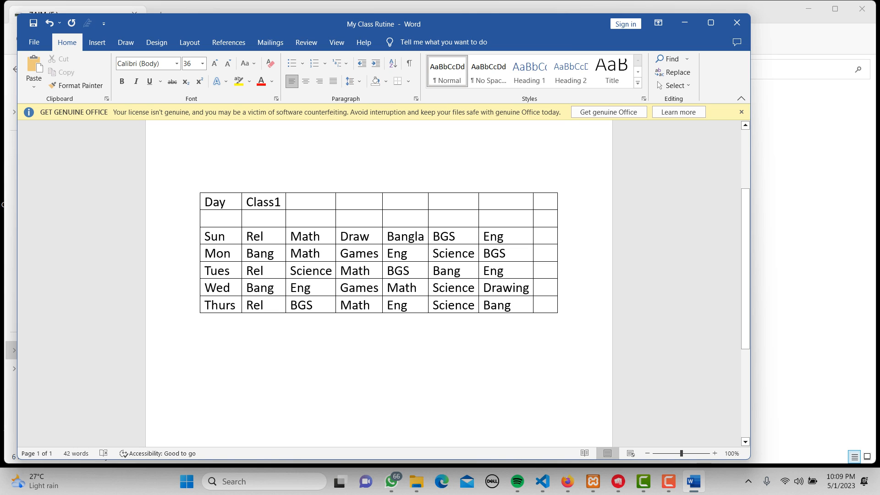
{"action": "type", "text": "A"}
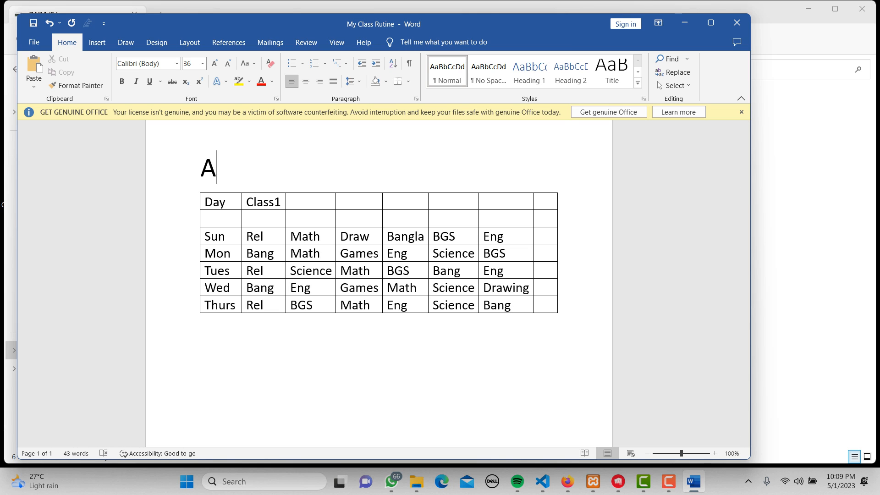
{"action": "type", "text": "d"}
{"action": "key", "text": "BackSpace"}
{"action": "type", "text": "amjee "}
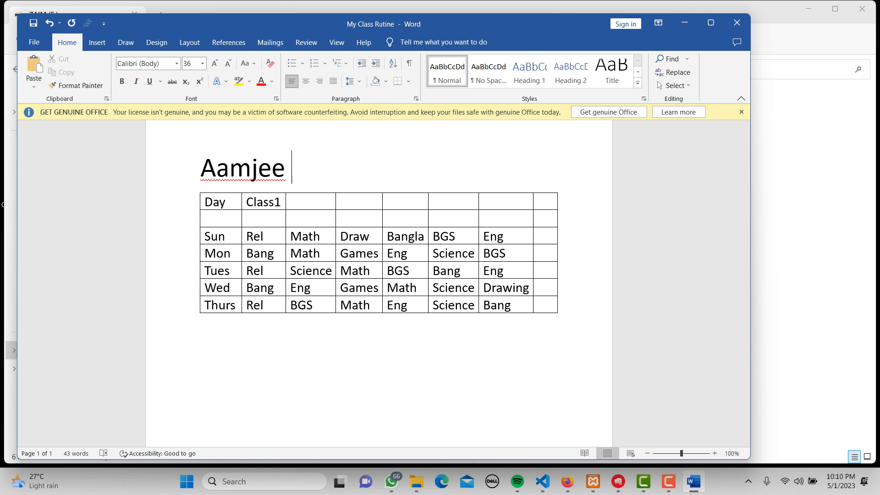
{"action": "type", "text": "Can"}
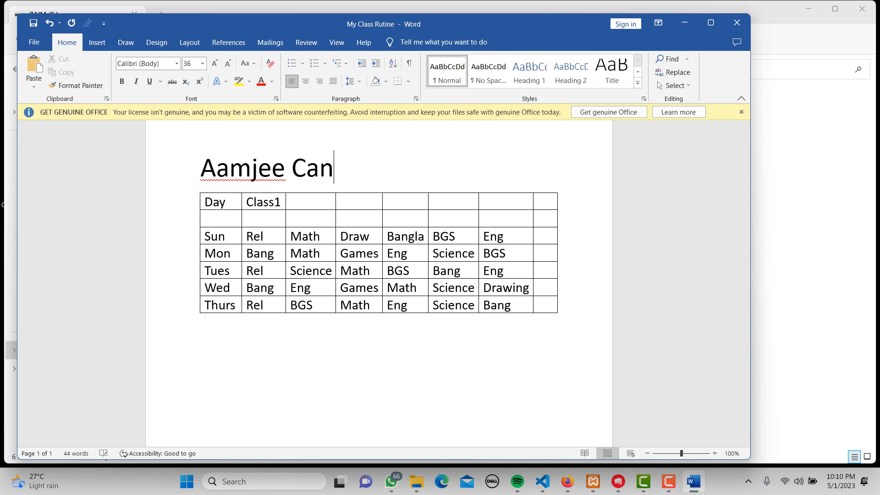
{"action": "type", "text": "tonmen"}
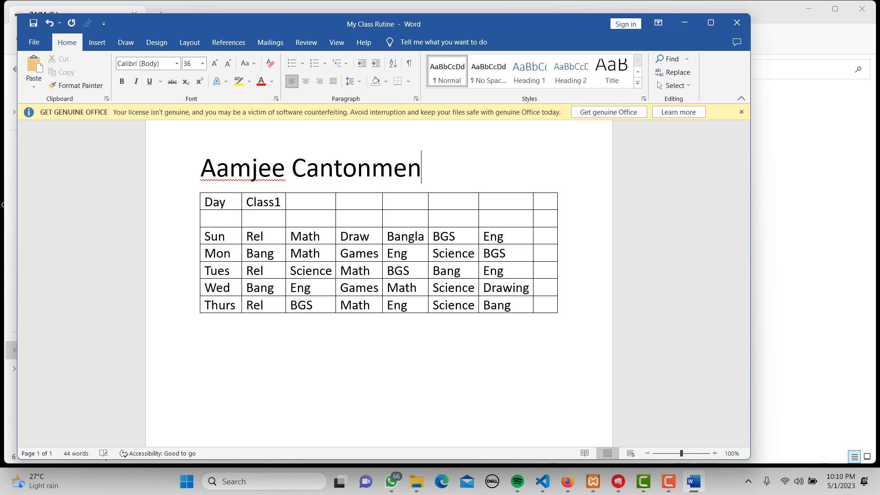
{"action": "type", "text": "t Public "}
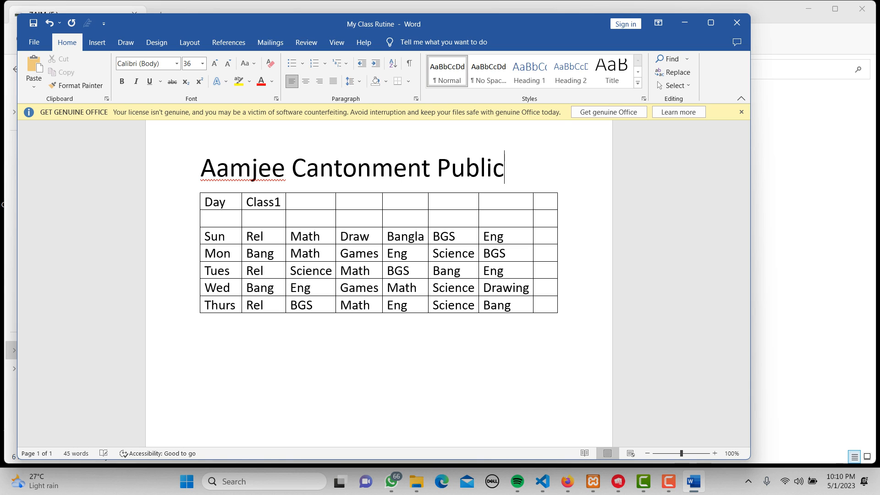
{"action": "type", "text": "School"}
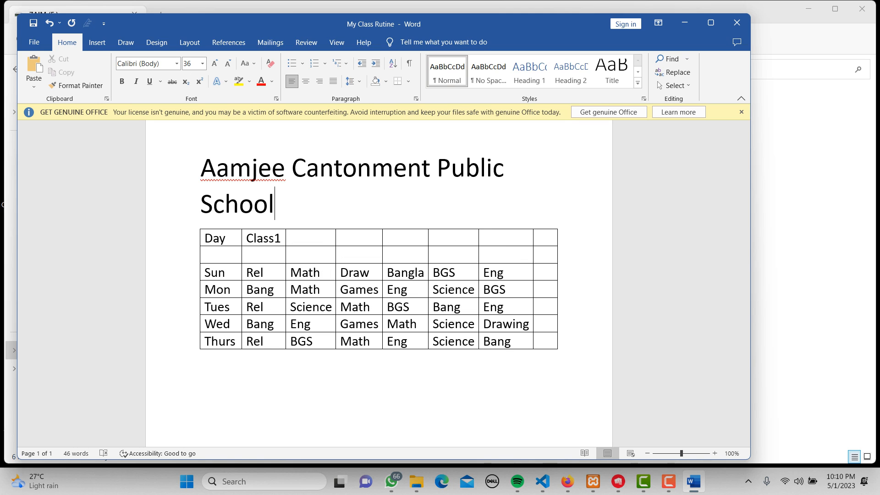
Set the font size of the whole school name heading to 28
{"action": "key", "text": "shift+Up"}
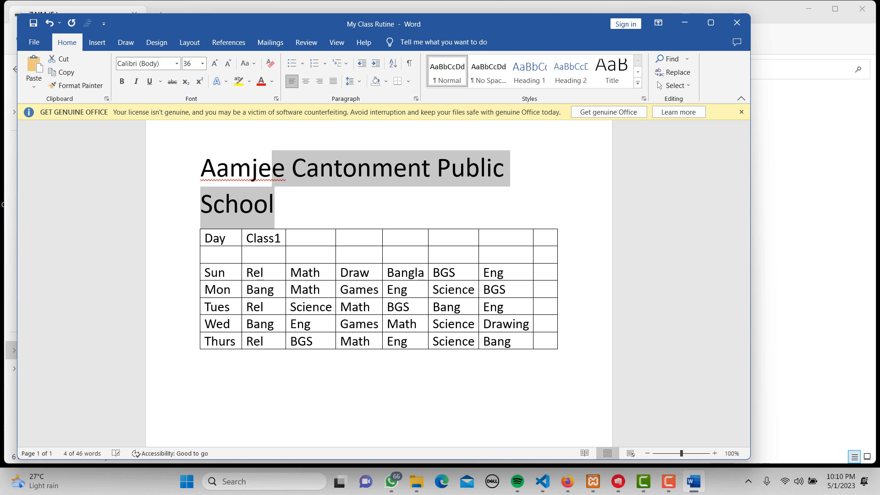
{"action": "key", "text": "shift+Down"}
{"action": "key", "text": "shift+Up"}
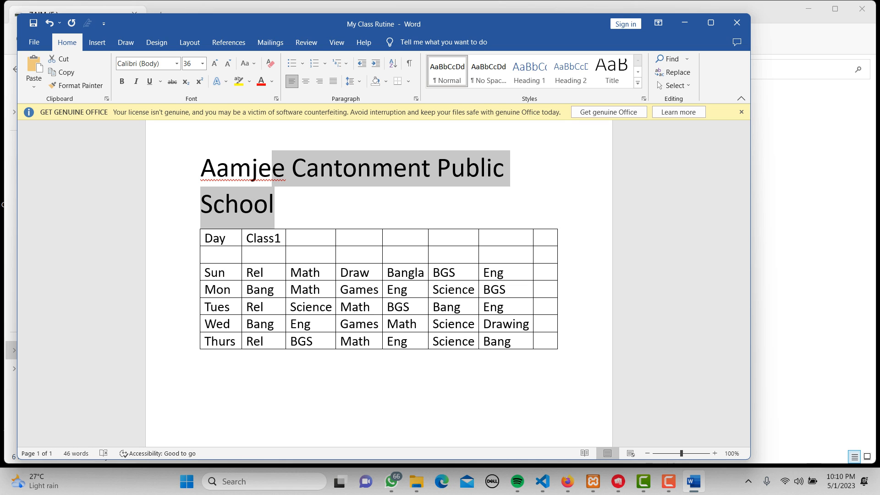
{"action": "key", "text": "shift+Left"}
{"action": "key", "text": "shift+Left"}
{"action": "key", "text": "shift+Left"}
{"action": "key", "text": "shift+Left"}
{"action": "key", "text": "shift+Up"}
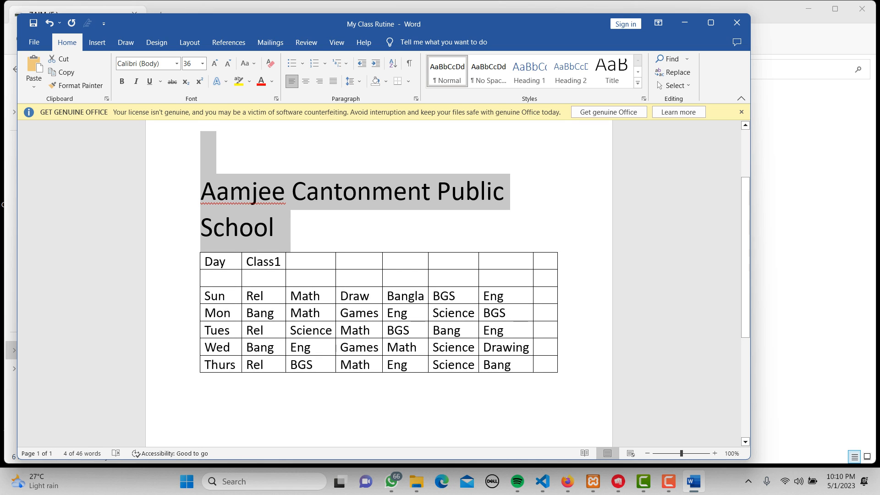
{"action": "left_click", "coordinate": [202, 64]}
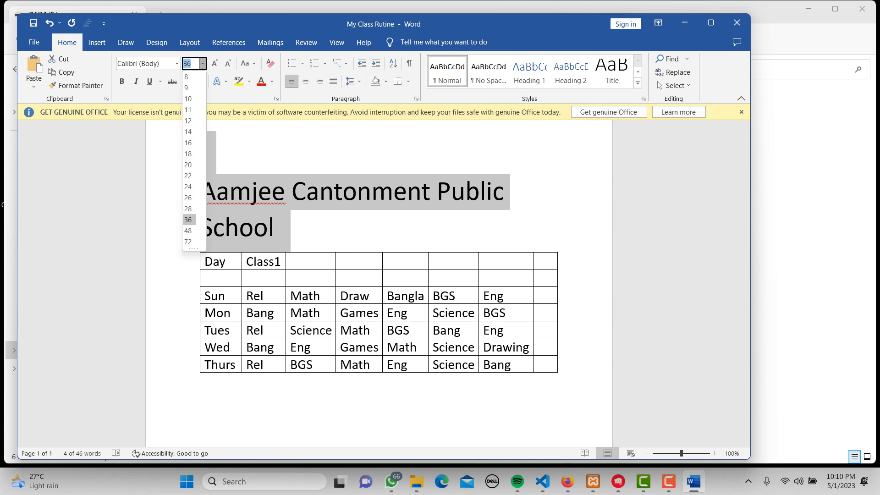
{"action": "left_click", "coordinate": [188, 208]}
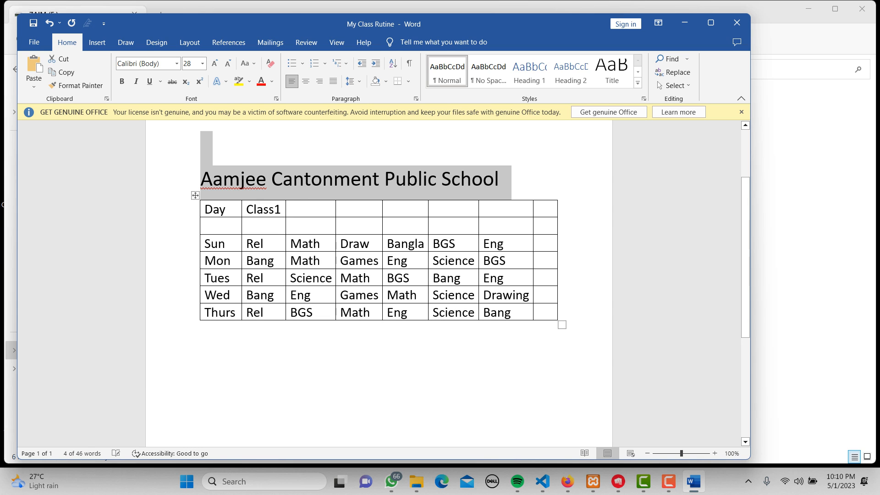
{"action": "left_click", "coordinate": [202, 337]}
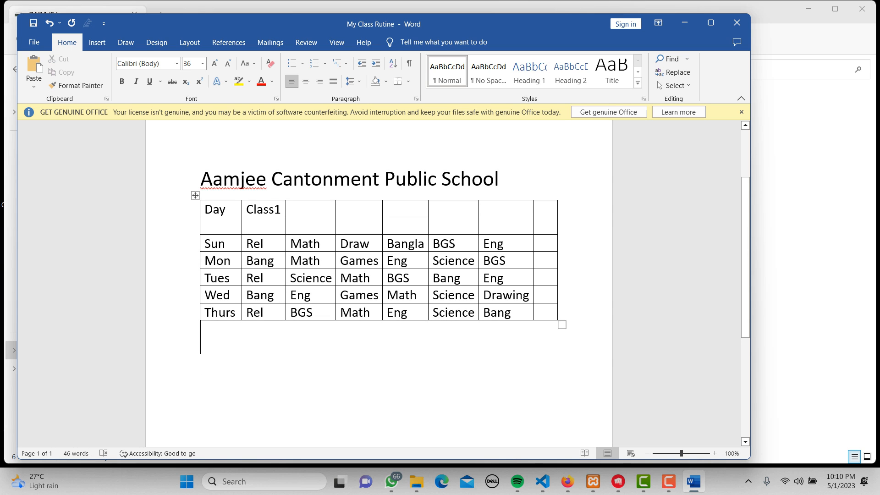
Enter the column headings Class2, Class3 and Class4 in the table's first row after Class1
{"action": "left_click", "coordinate": [300, 209]}
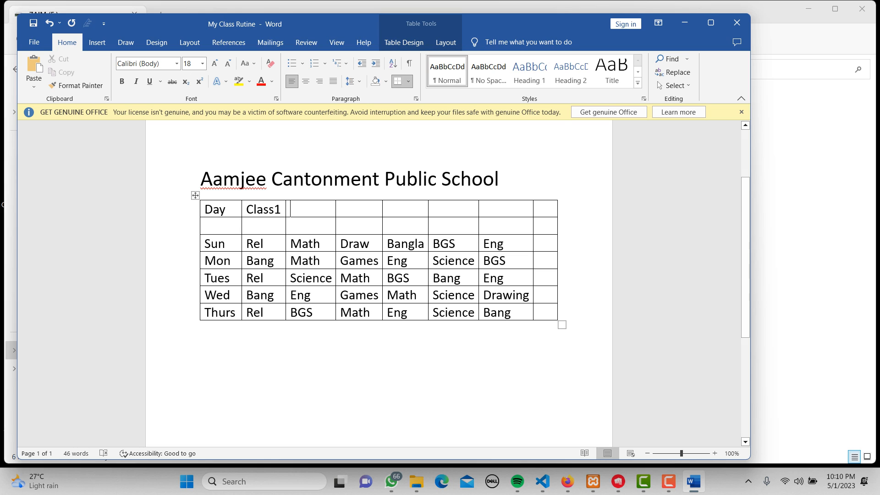
{"action": "type", "text": "Class"}
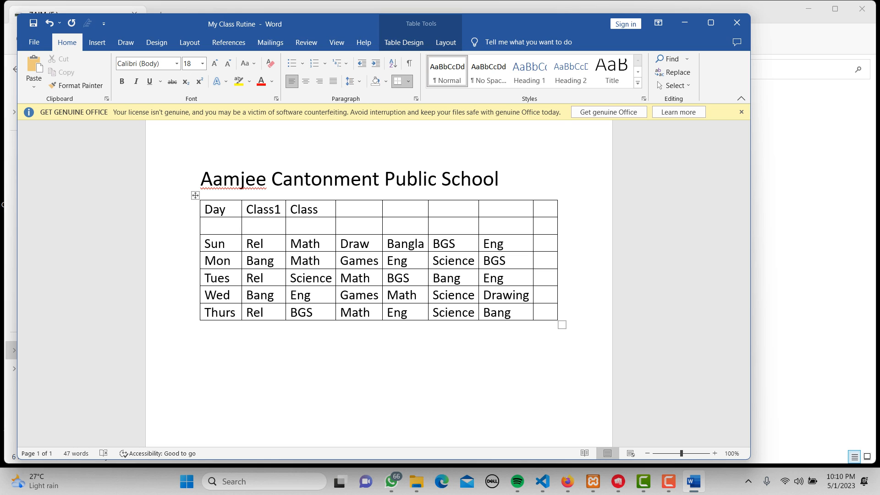
{"action": "type", "text": "2"}
{"action": "left_click", "coordinate": [347, 210]}
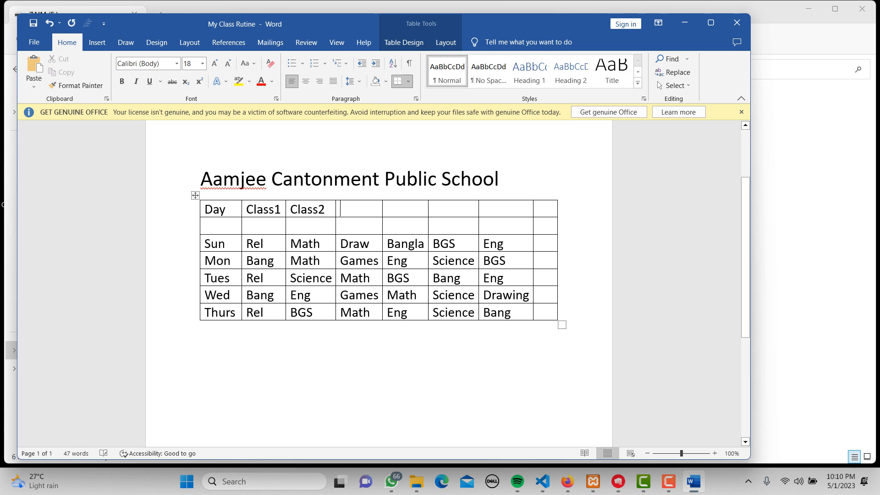
{"action": "type", "text": "Class"}
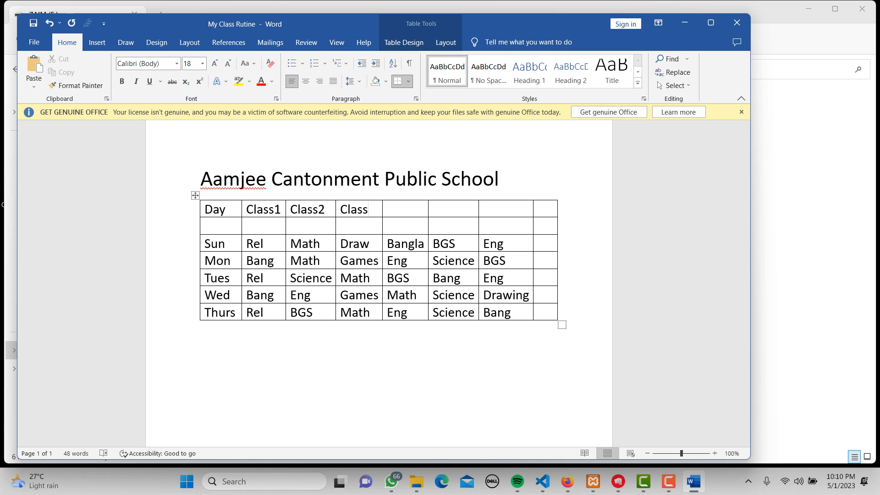
{"action": "type", "text": "2"}
{"action": "key", "text": "BackSpace"}
{"action": "type", "text": "3"}
{"action": "key", "text": "Tab"}
{"action": "type", "text": "Class4"}
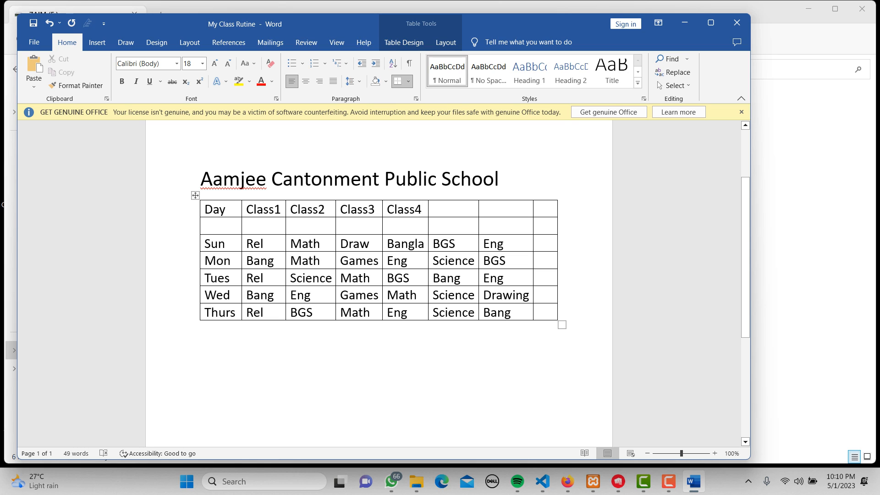
Continue the header row with Class5 and Class6 in the next two cells
{"action": "key", "text": "Tab"}
{"action": "type", "text": "Clas"}
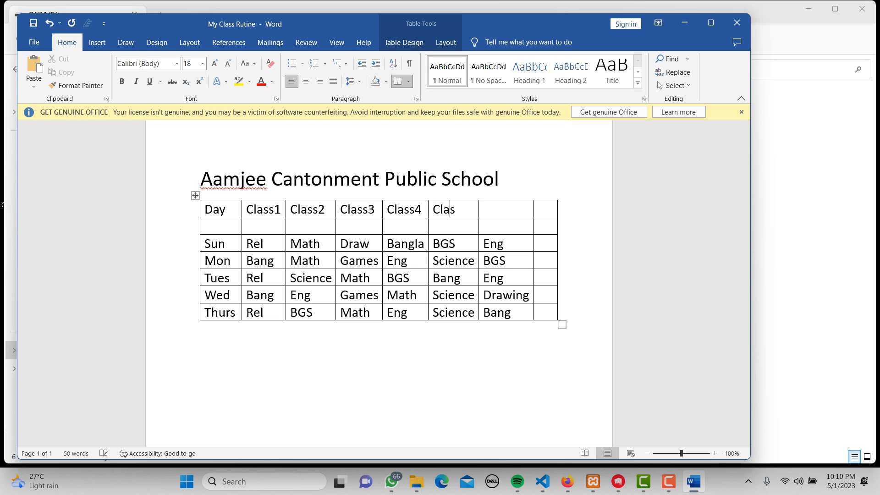
{"action": "type", "text": "s5"}
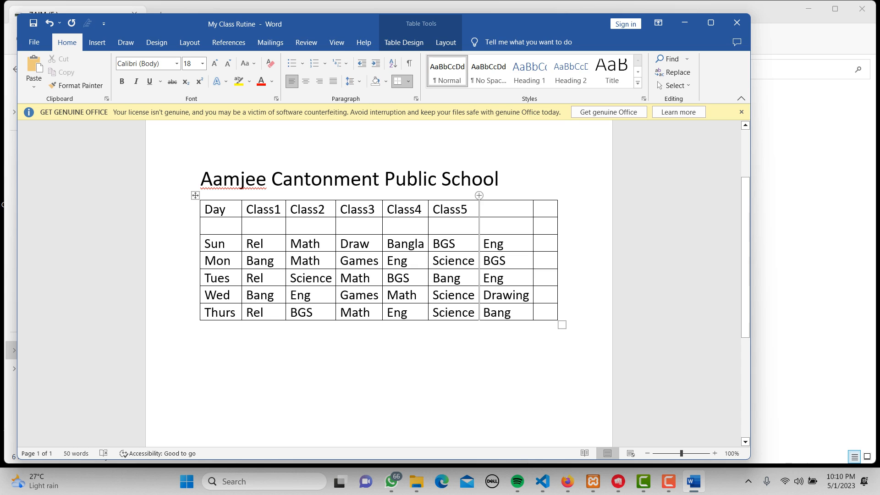
{"action": "key", "text": "Tab"}
{"action": "type", "text": "Cl"}
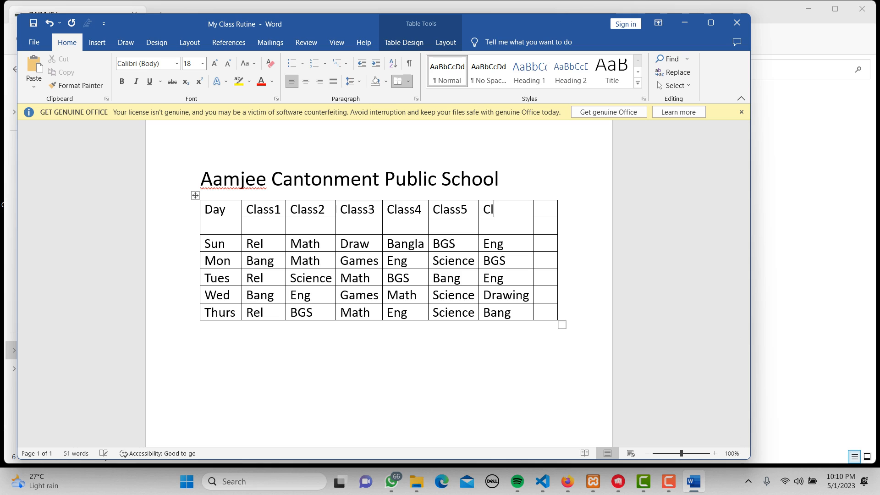
{"action": "type", "text": "ass6"}
Enter the period time 2:00/2:40 in the cell beneath the Class1 heading
{"action": "left_click", "coordinate": [257, 226]}
{"action": "type", "text": "2:00"}
{"action": "type", "text": "/2:40"}
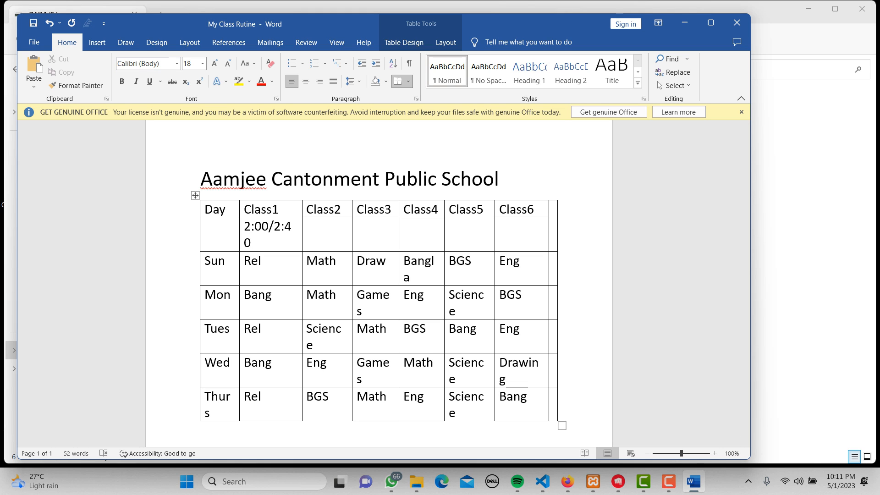
Change the page orientation to Landscape so the table has more width
{"action": "left_click", "coordinate": [156, 42]}
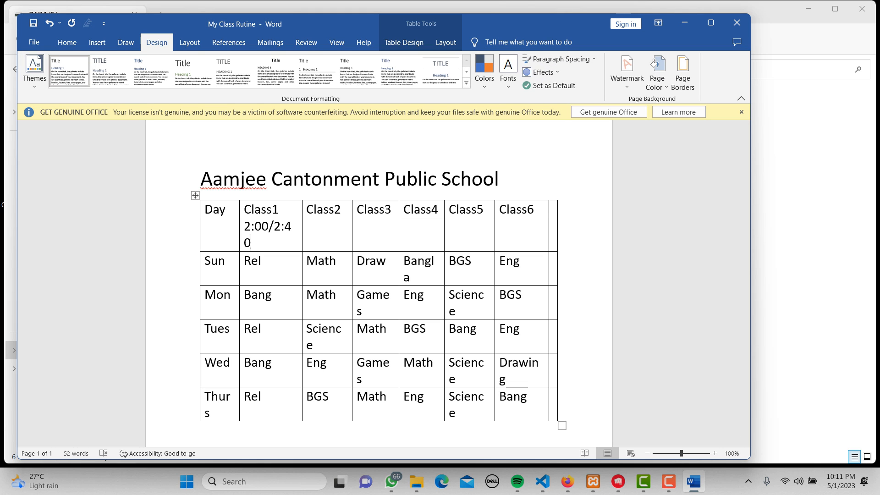
{"action": "left_click", "coordinate": [67, 42]}
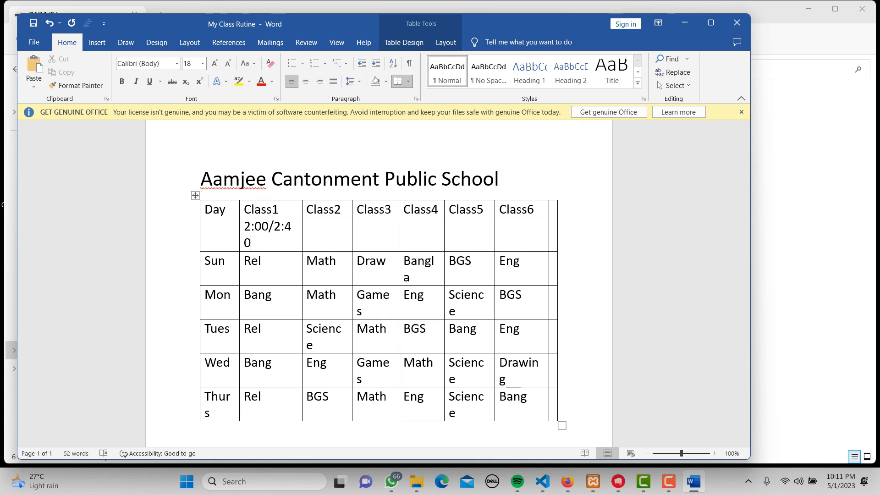
{"action": "left_click", "coordinate": [668, 481]}
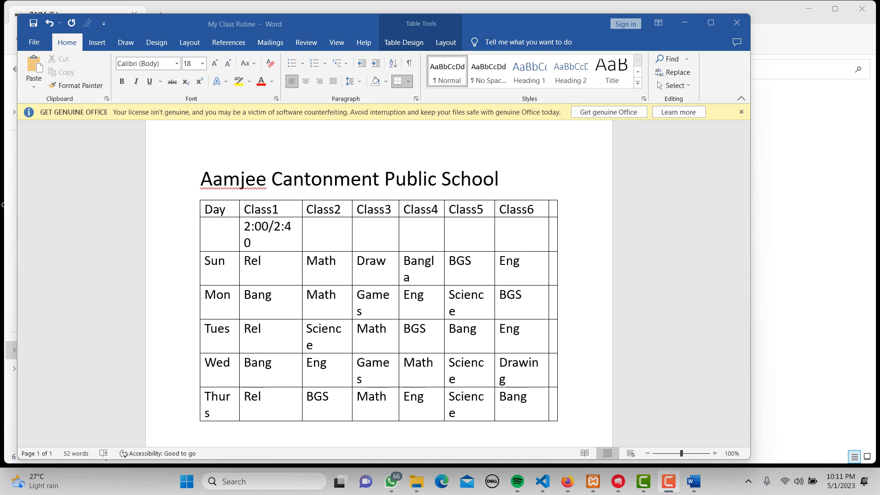
{"action": "left_click", "coordinate": [190, 42]}
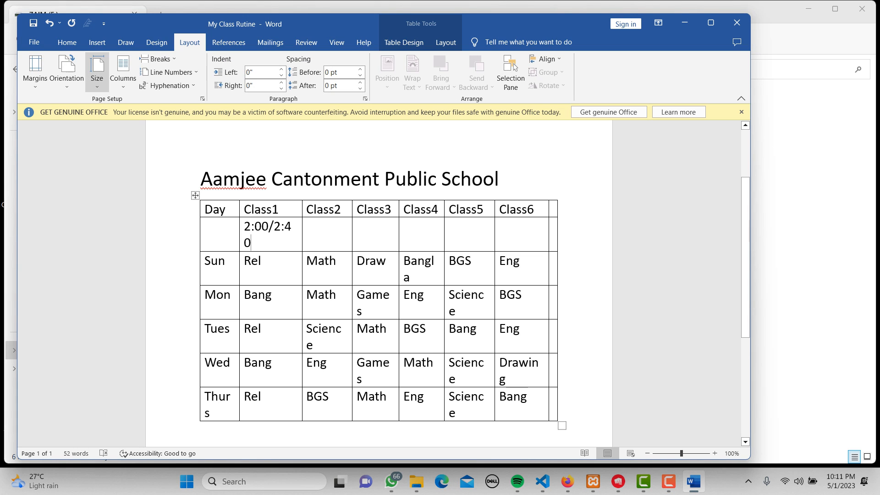
{"action": "left_click", "coordinate": [67, 73]}
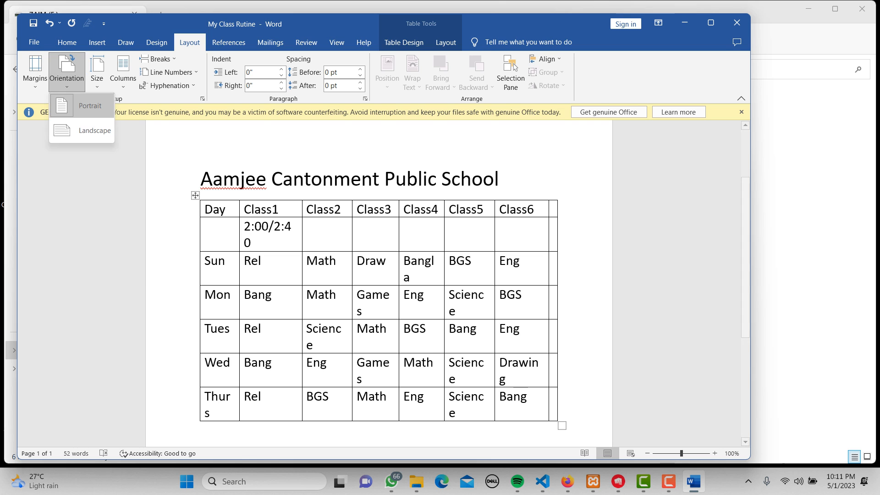
{"action": "left_click", "coordinate": [83, 130]}
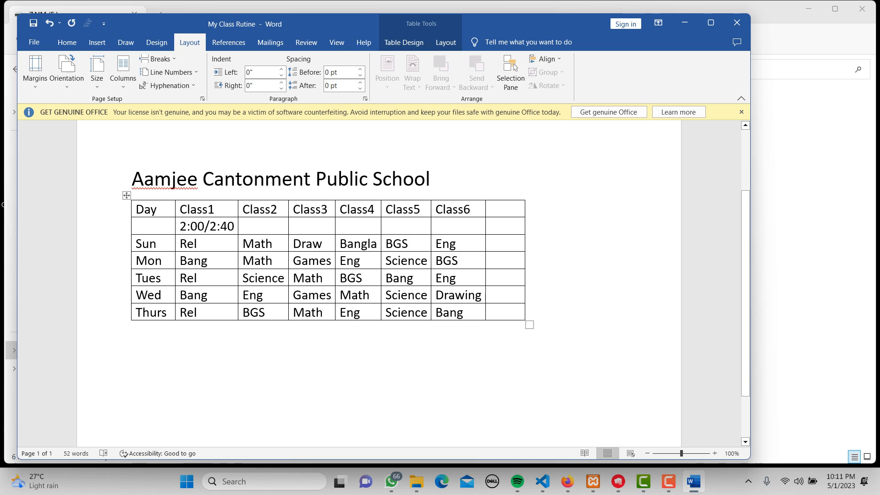
Enter the period time 2:40/3:20 in the cell beneath the Class2 heading
{"action": "left_click", "coordinate": [243, 226]}
{"action": "type", "text": "2:4"}
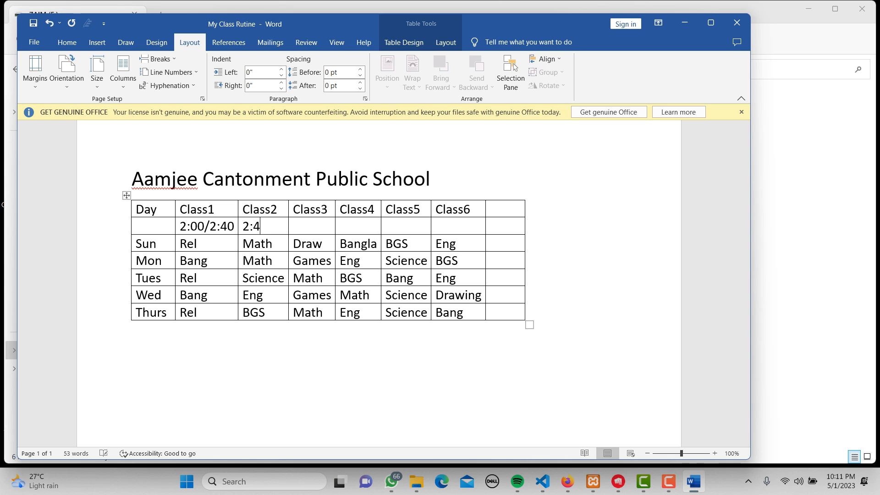
{"action": "type", "text": "0:320"}
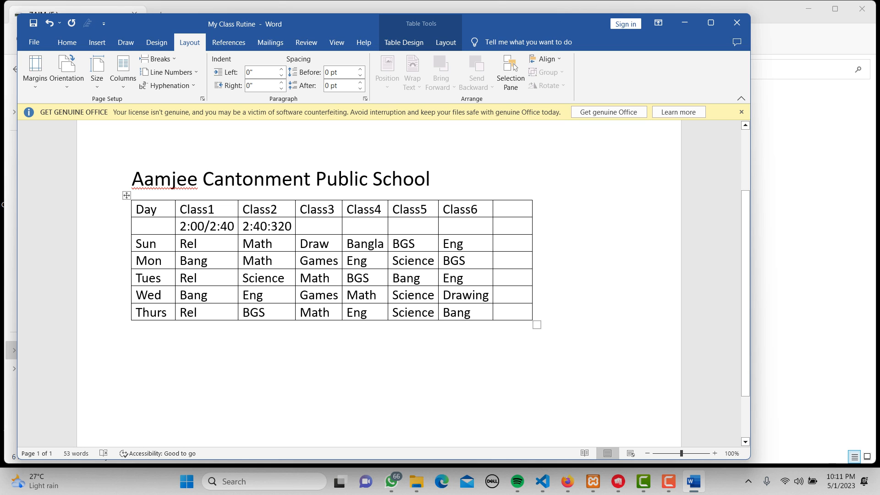
{"action": "key", "text": "Left"}
{"action": "key", "text": "Left"}
{"action": "key", "text": "Left"}
{"action": "key", "text": "Left"}
{"action": "key", "text": "Delete"}
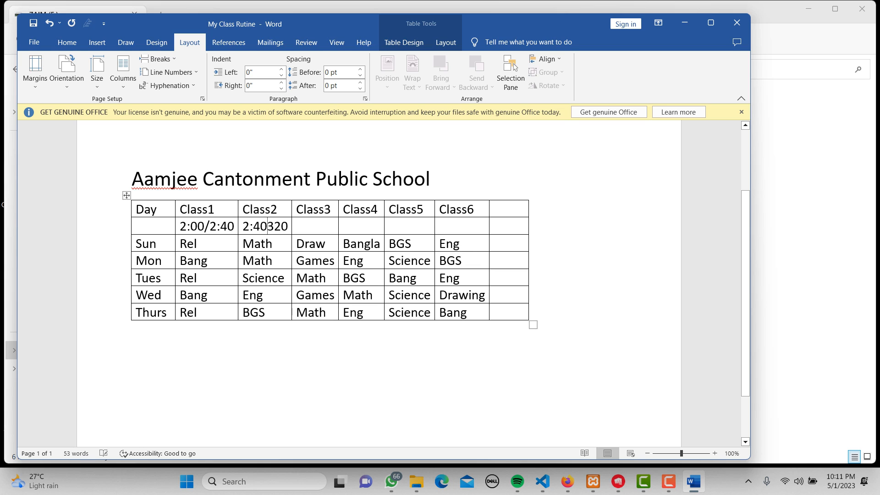
{"action": "type", "text": "/"}
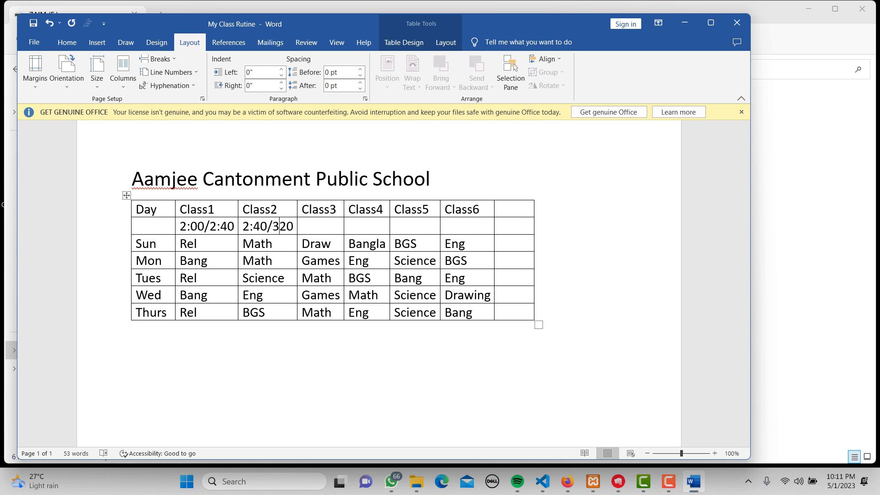
{"action": "key", "text": "Right"}
{"action": "type", "text": ":"}
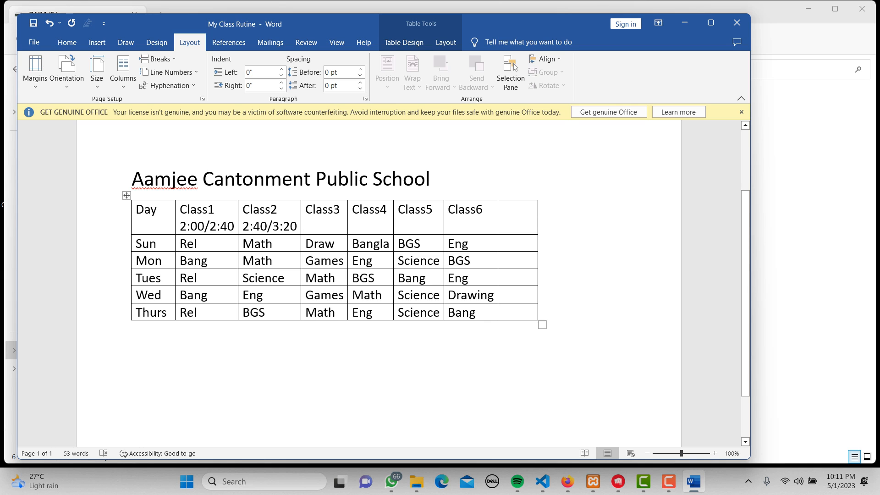
Enter the period time 3:20/4:00 in the cell beneath the Class3 heading
{"action": "type", "text": "3:20"}
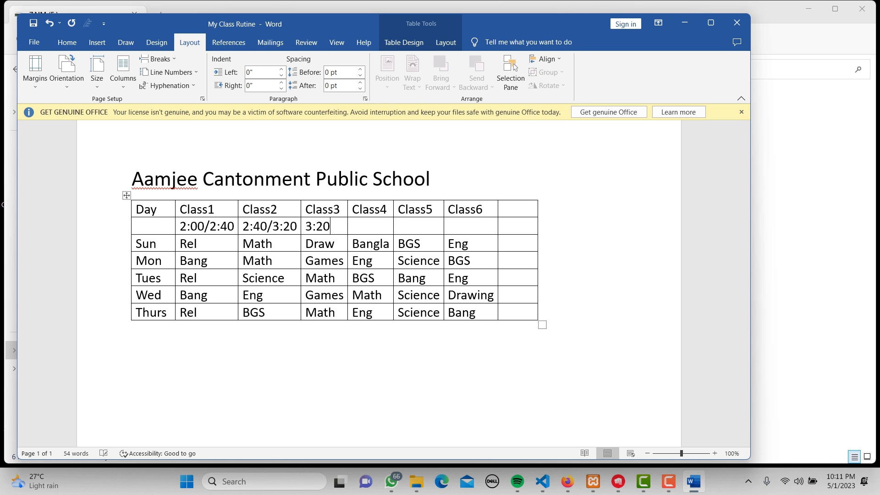
{"action": "type", "text": "/4"}
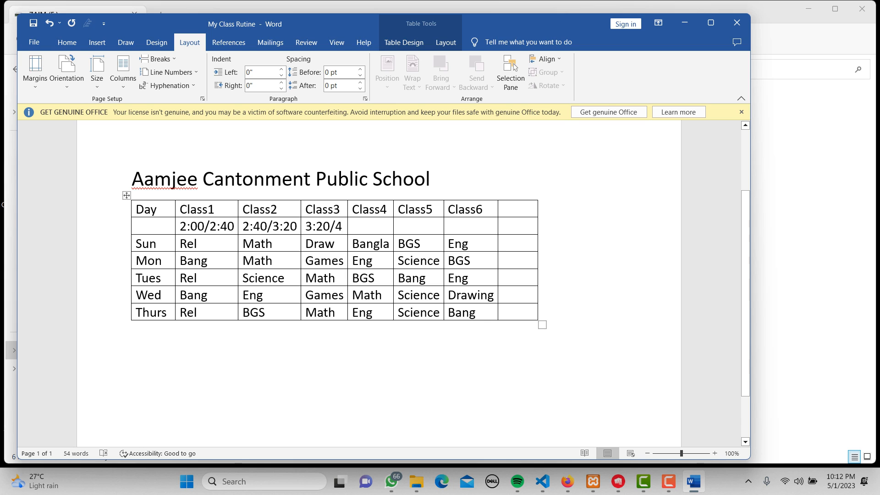
{"action": "type", "text": ":00"}
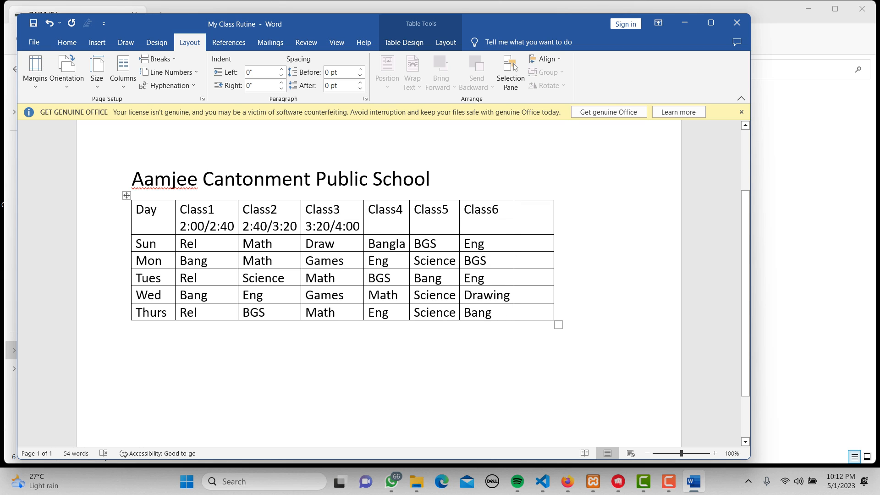
Begin the period time beneath the Class4 heading with the start time 4:20/
{"action": "left_click", "coordinate": [369, 227]}
{"action": "type", "text": "4:"}
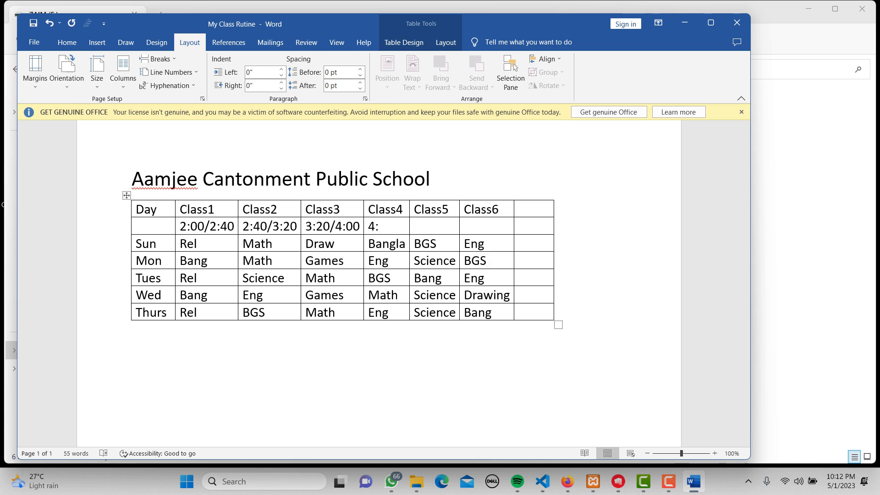
{"action": "type", "text": "00/"}
{"action": "key", "text": "BackSpace"}
{"action": "key", "text": "BackSpace"}
{"action": "key", "text": "BackSpace"}
{"action": "type", "text": "20/"}
Insert an empty column between the Class3 and Class4 columns of the table
{"action": "left_click", "coordinate": [377, 200]}
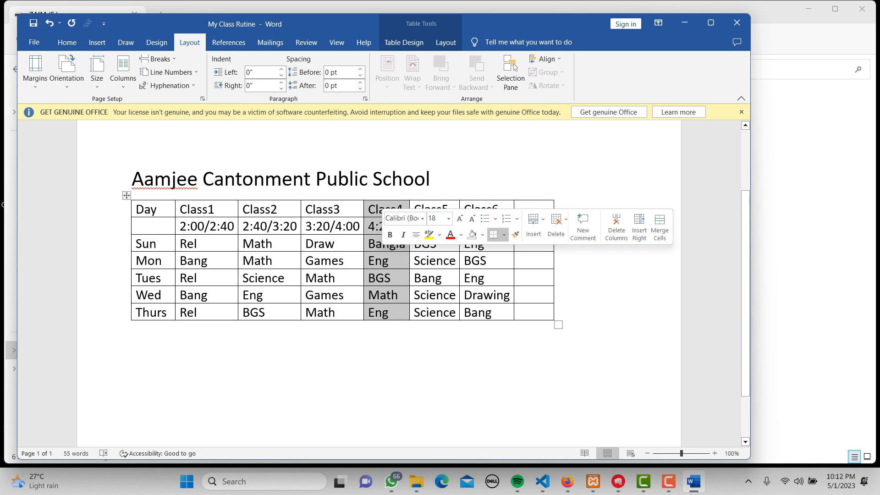
{"action": "right_click", "coordinate": [374, 209]}
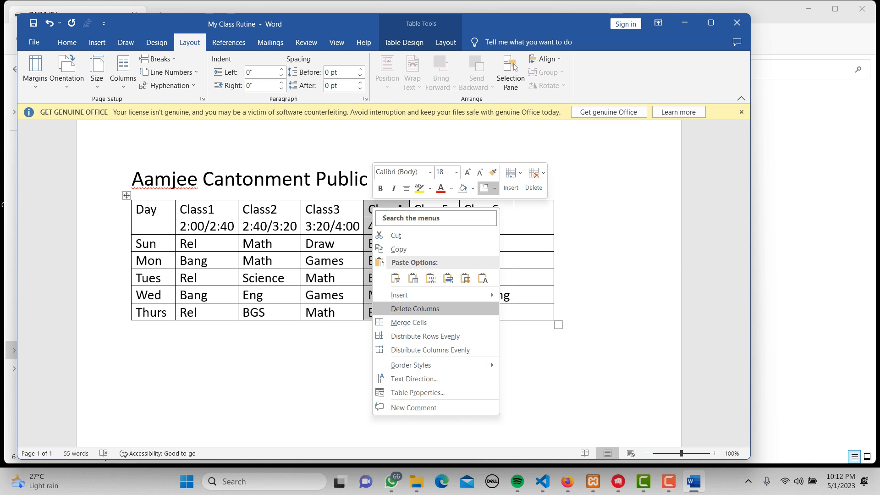
{"action": "mouse_move", "coordinate": [413, 295]}
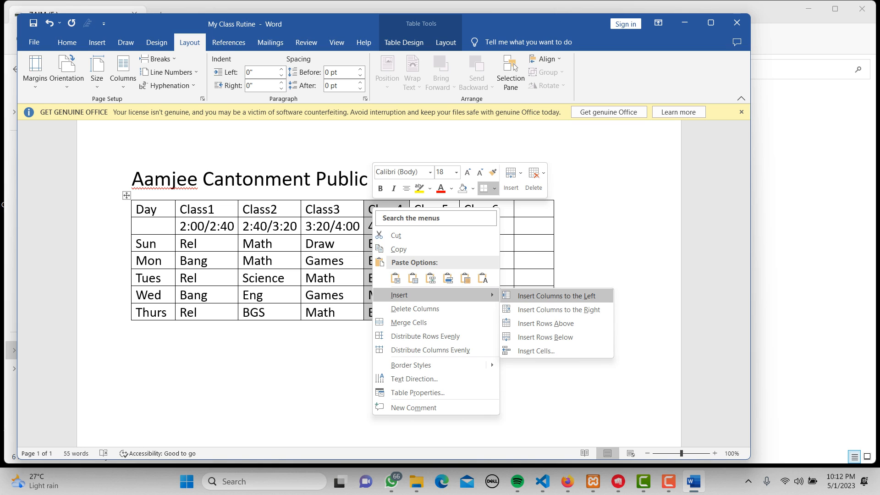
{"action": "left_click", "coordinate": [557, 296]}
Give the new column the heading Tiffin and enter the time 4:00/4:20 in the cell beneath it
{"action": "left_click", "coordinate": [383, 209]}
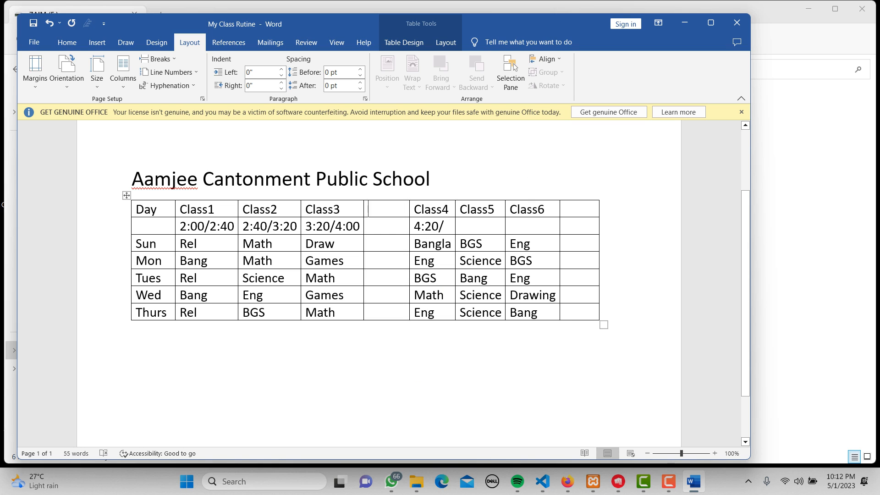
{"action": "type", "text": "Ti"}
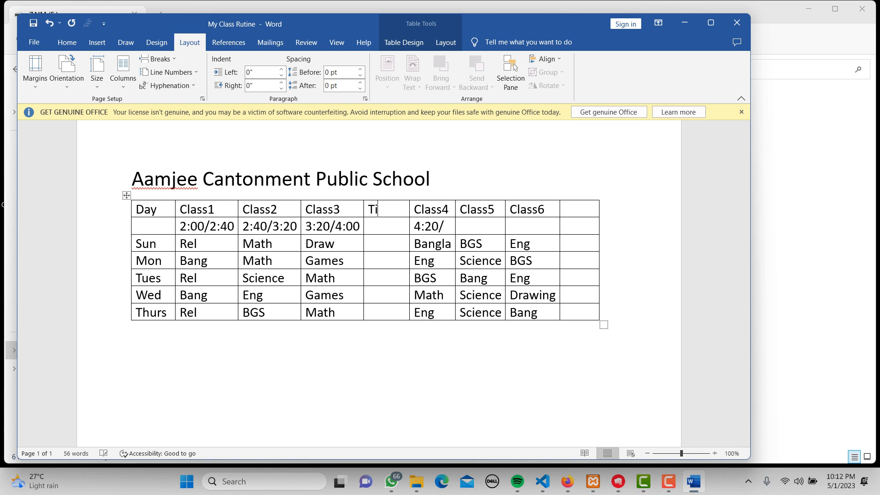
{"action": "type", "text": "ffin"}
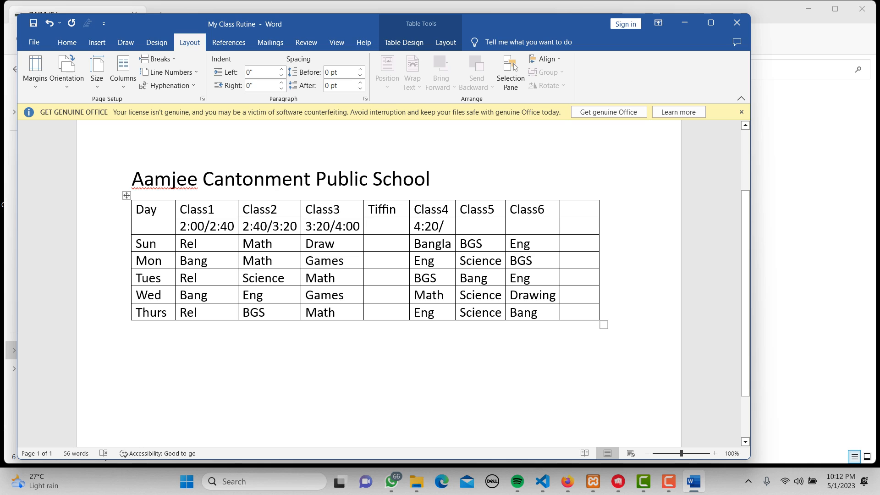
{"action": "type", "text": "4:"}
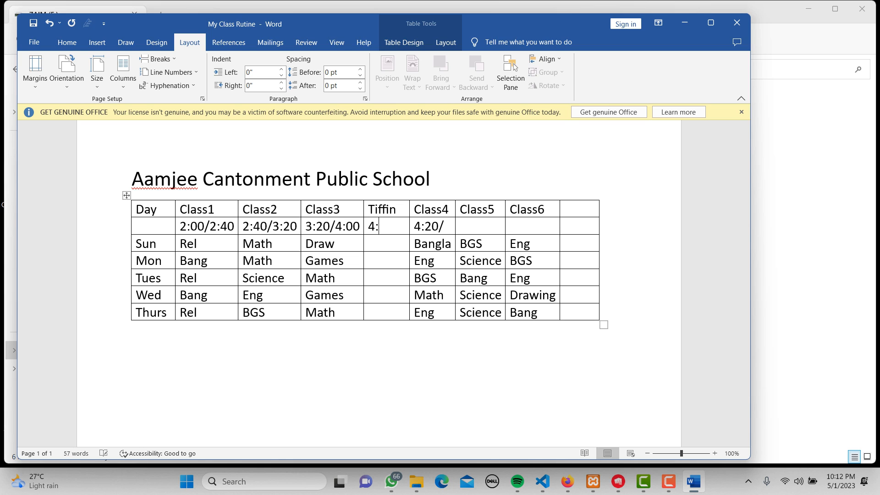
{"action": "type", "text": "00/4:20"}
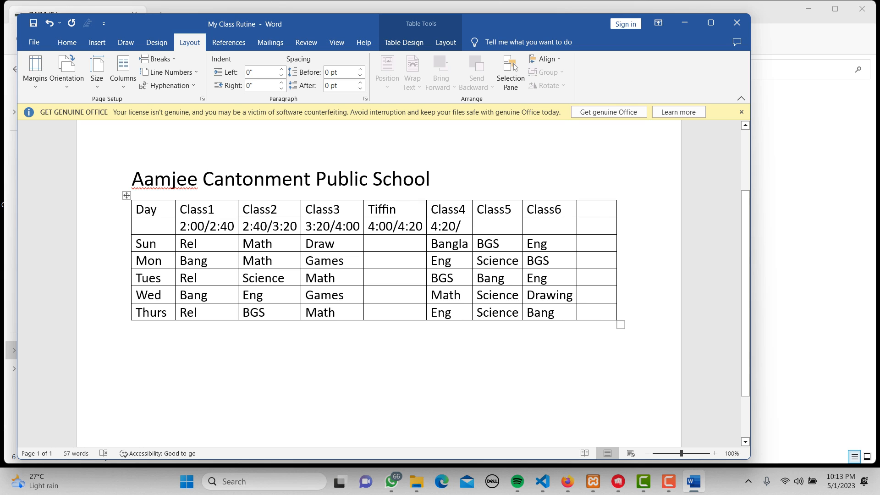
Copy the heading word Tiffin into the Sun row of the same column
{"action": "left_click_drag", "start_coordinate": [398, 210], "coordinate": [368, 210]}
{"action": "key", "text": "ctrl+c"}
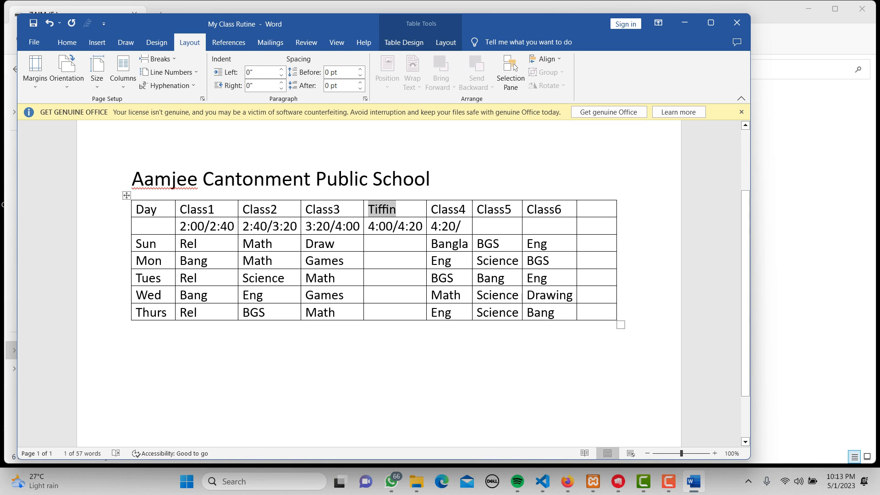
{"action": "left_click", "coordinate": [369, 243]}
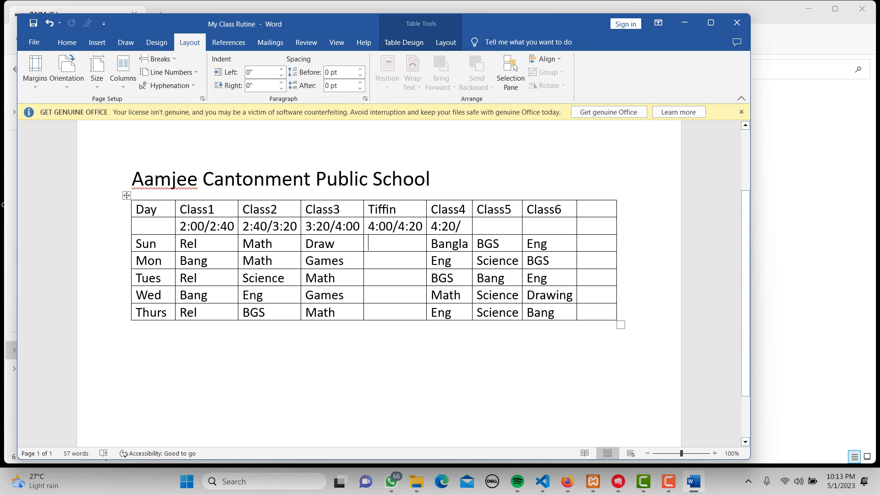
{"action": "key", "text": "ctrl+v"}
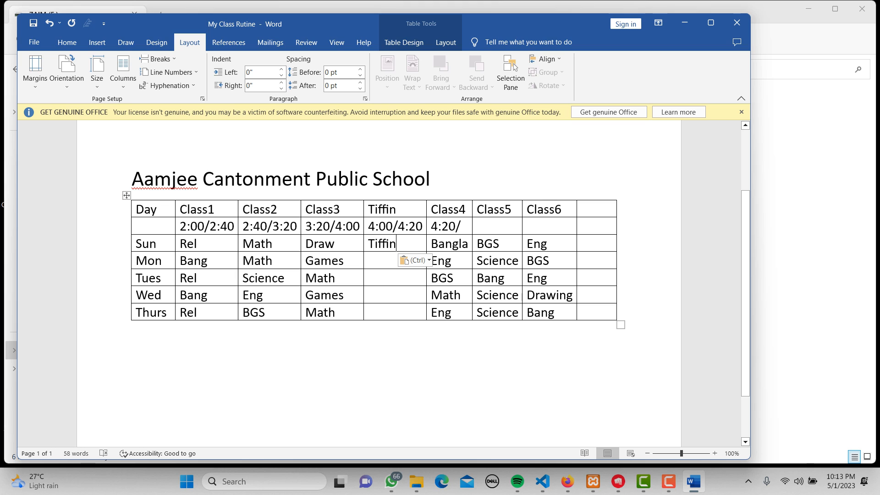
Merge the Tiffin column's cells from the Sun row down to the Thurs row into one cell
{"action": "left_click_drag", "start_coordinate": [366, 243], "coordinate": [413, 314]}
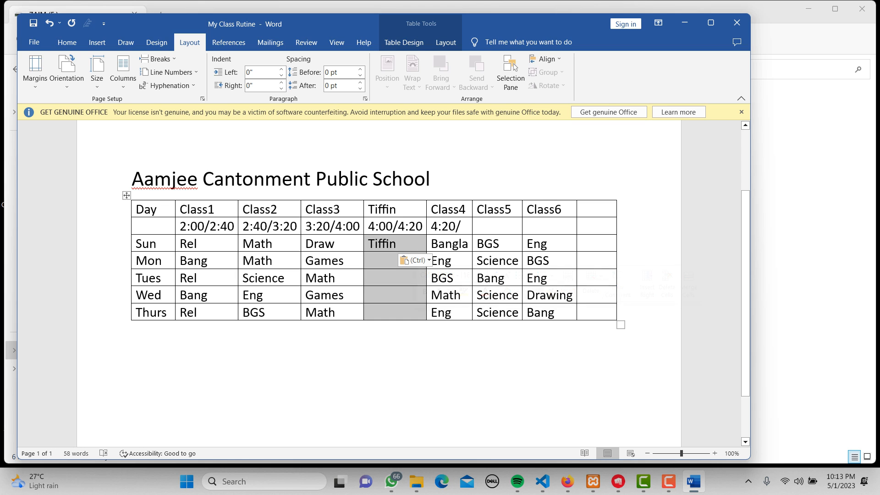
{"action": "right_click", "coordinate": [377, 260]}
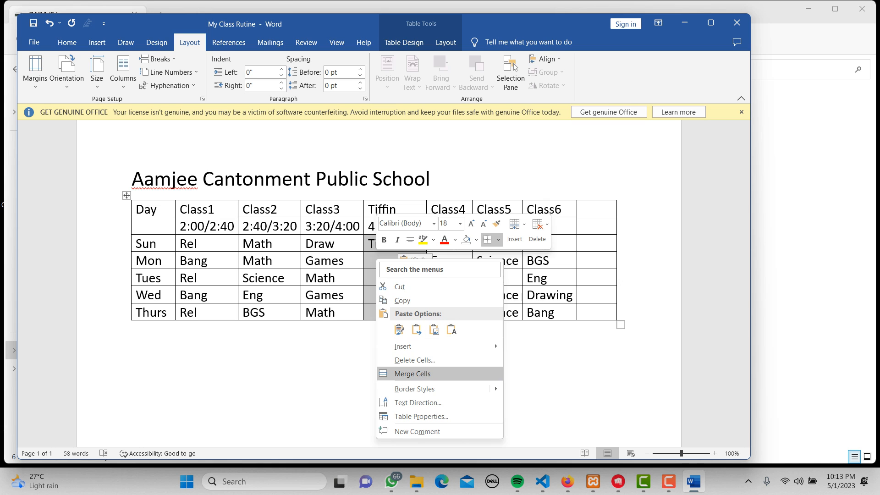
{"action": "left_click", "coordinate": [413, 374]}
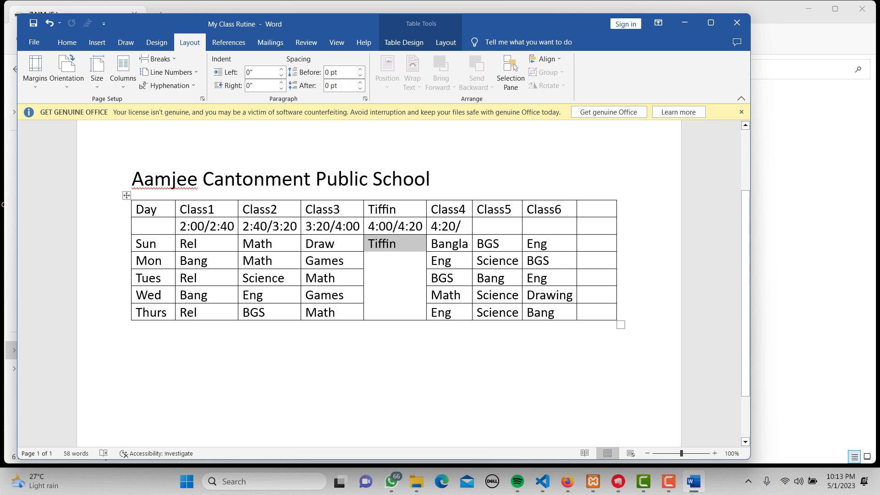
{"action": "right_click", "coordinate": [395, 268]}
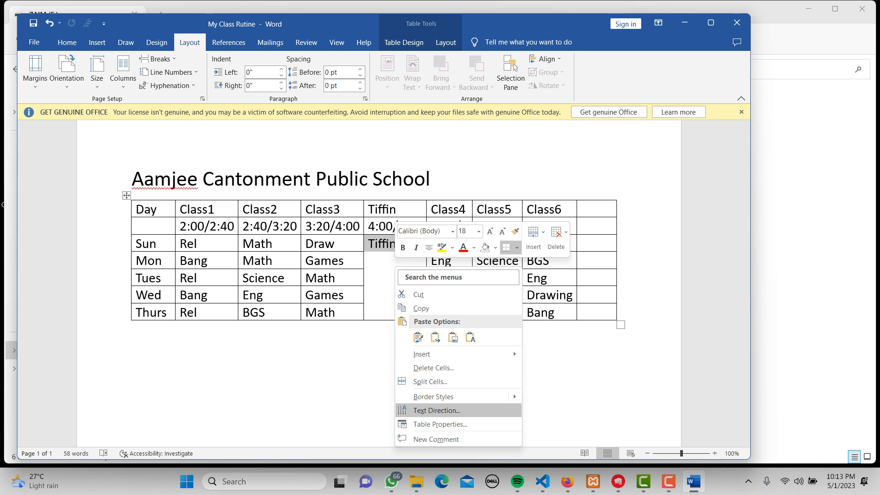
{"action": "key", "text": "Escape"}
{"action": "left_click", "coordinate": [378, 244]}
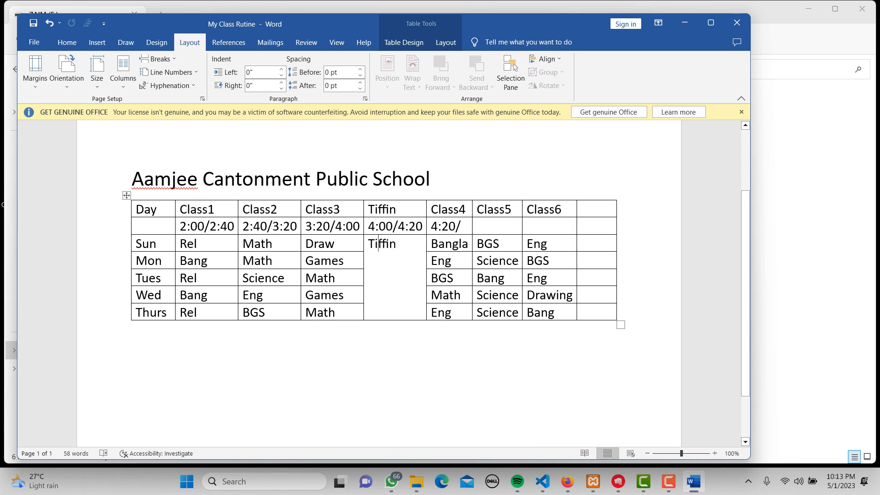
{"action": "double_click", "coordinate": [382, 243]}
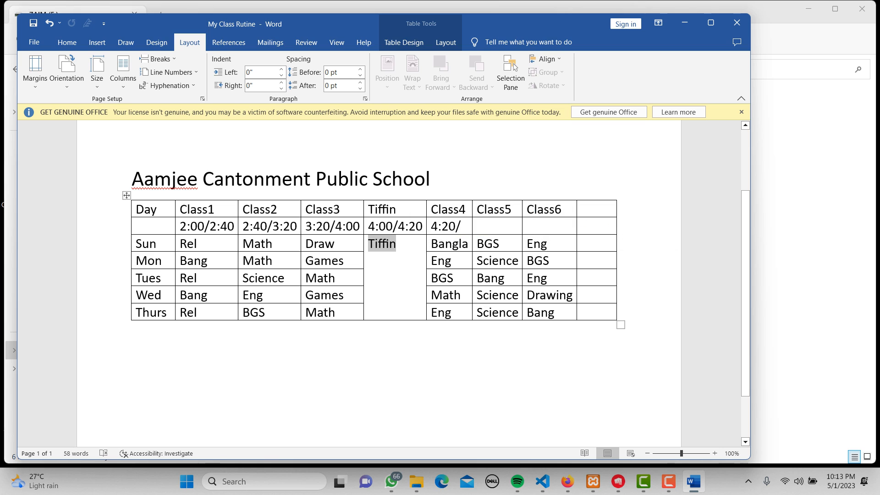
{"action": "left_click", "coordinate": [67, 42]}
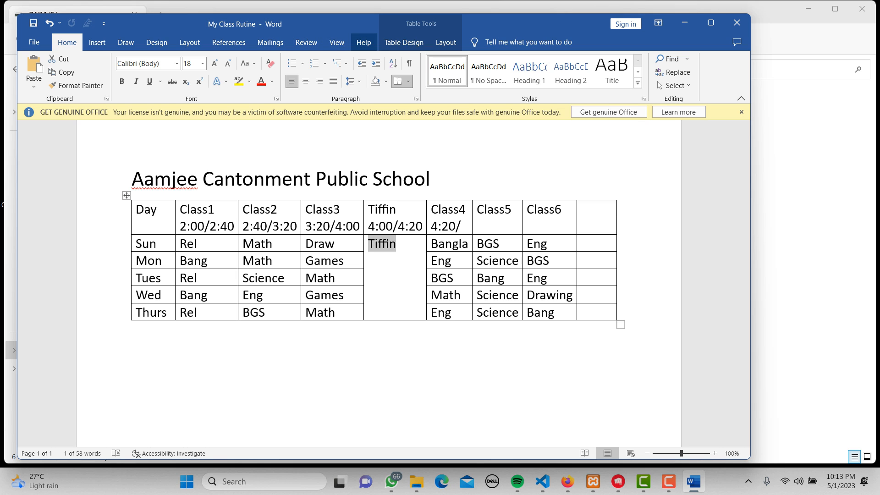
{"action": "left_click", "coordinate": [337, 42]}
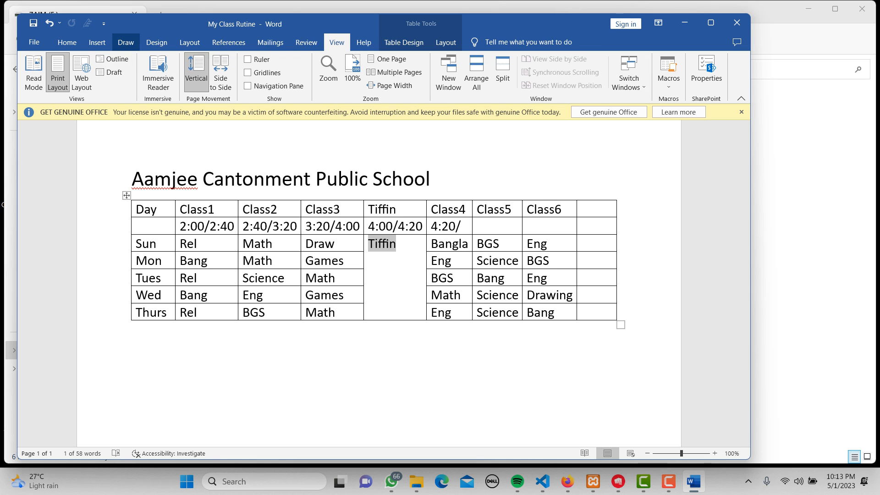
{"action": "left_click", "coordinate": [96, 42]}
{"action": "left_click", "coordinate": [67, 42]}
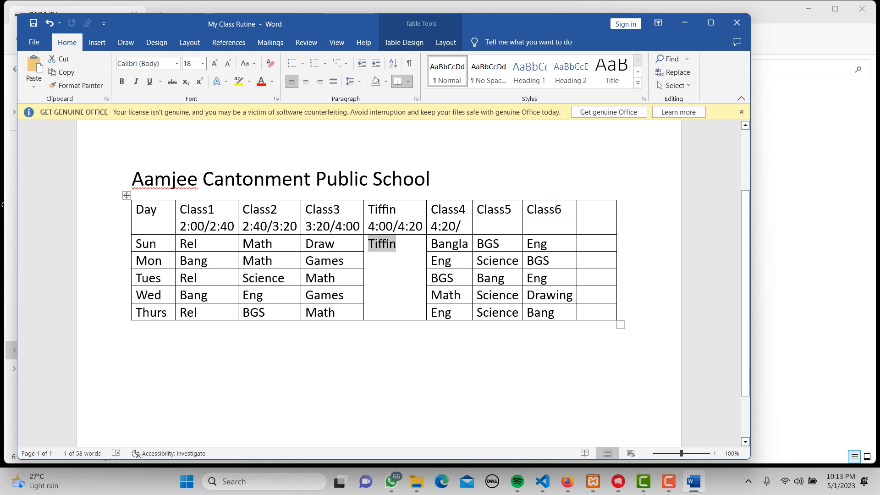
{"action": "left_click", "coordinate": [272, 81]}
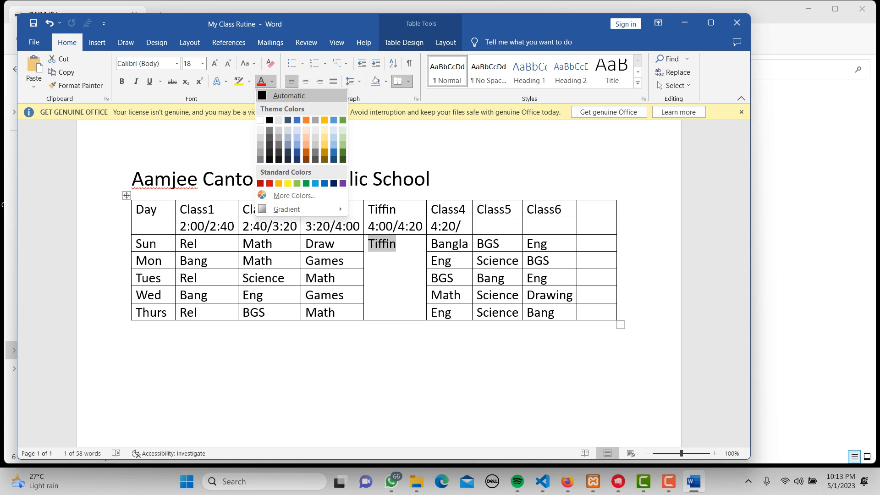
{"action": "left_click", "coordinate": [354, 81]}
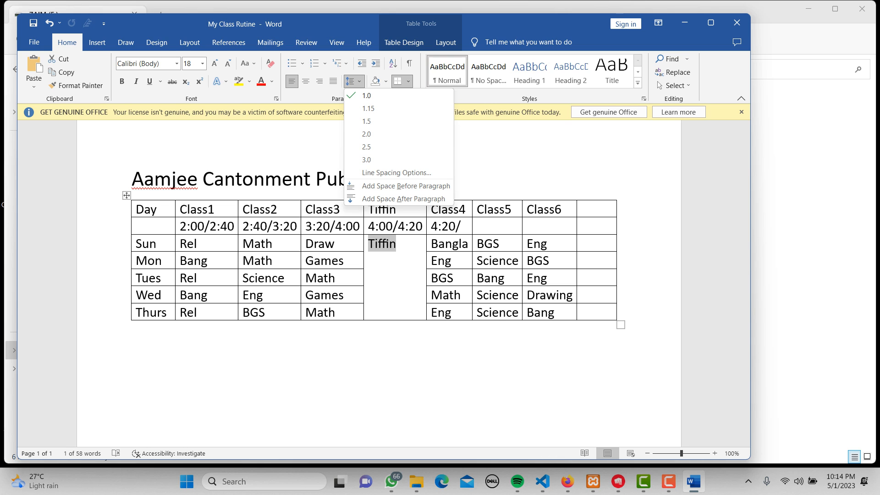
{"action": "left_click", "coordinate": [394, 63]}
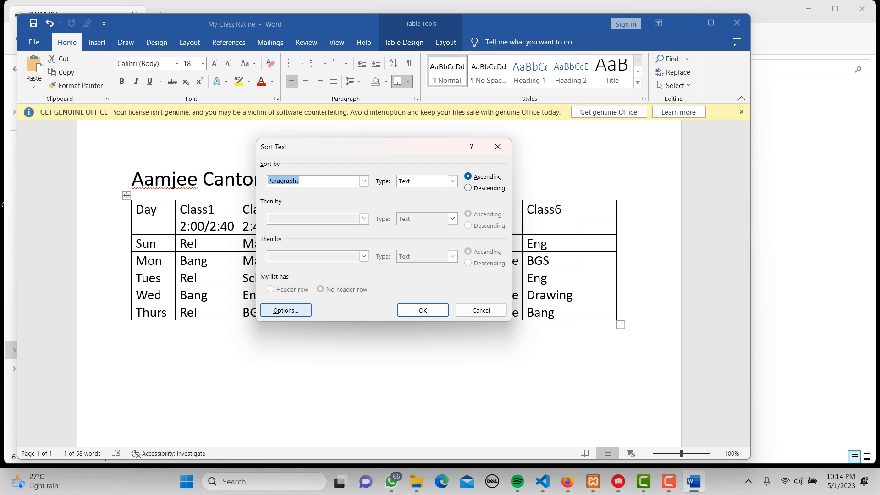
{"action": "left_click", "coordinate": [285, 310]}
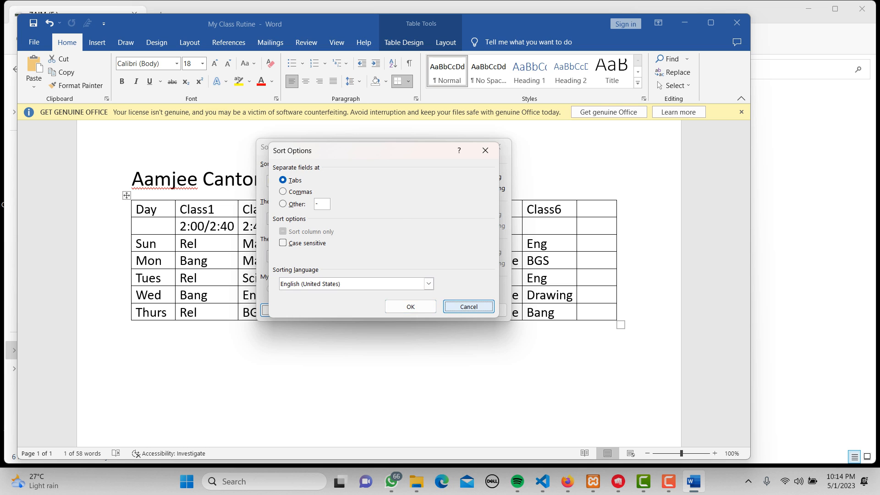
{"action": "left_click", "coordinate": [469, 307]}
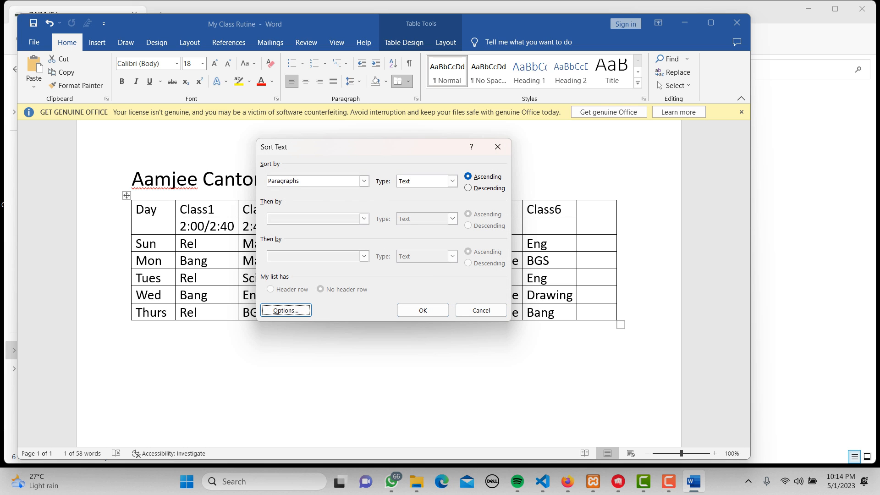
{"action": "left_click", "coordinate": [497, 147]}
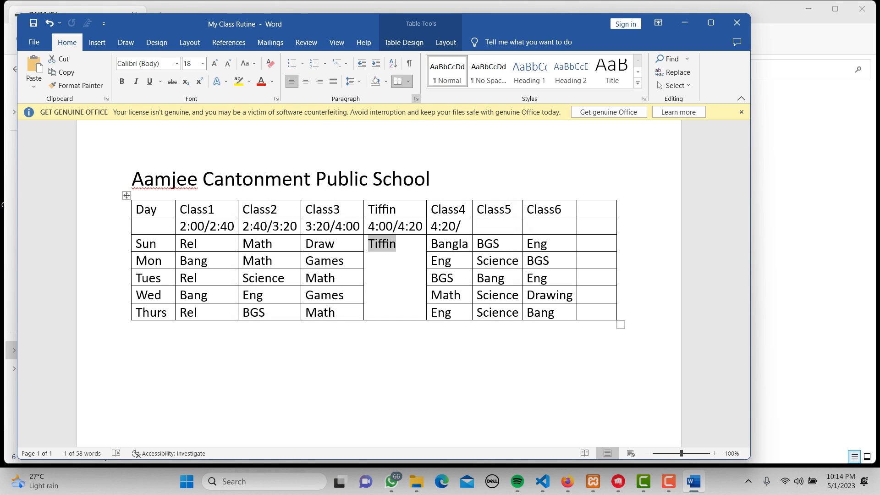
{"action": "left_click", "coordinate": [416, 98]}
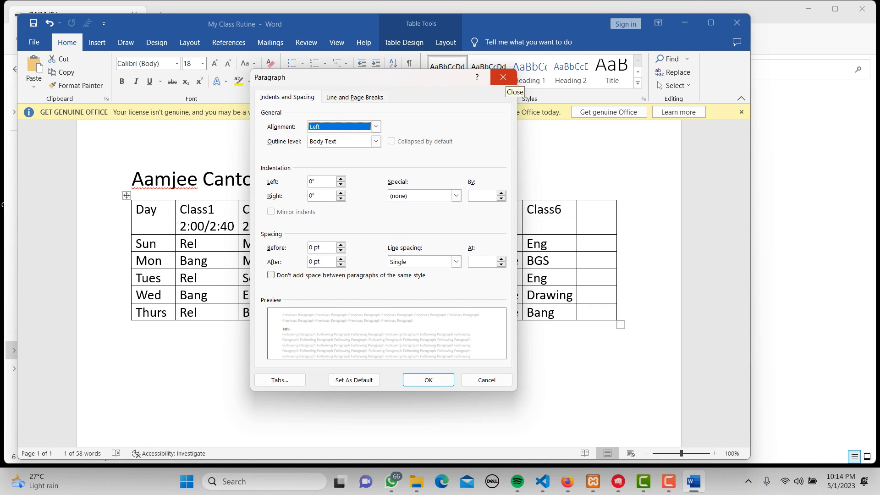
{"action": "left_click", "coordinate": [503, 77]}
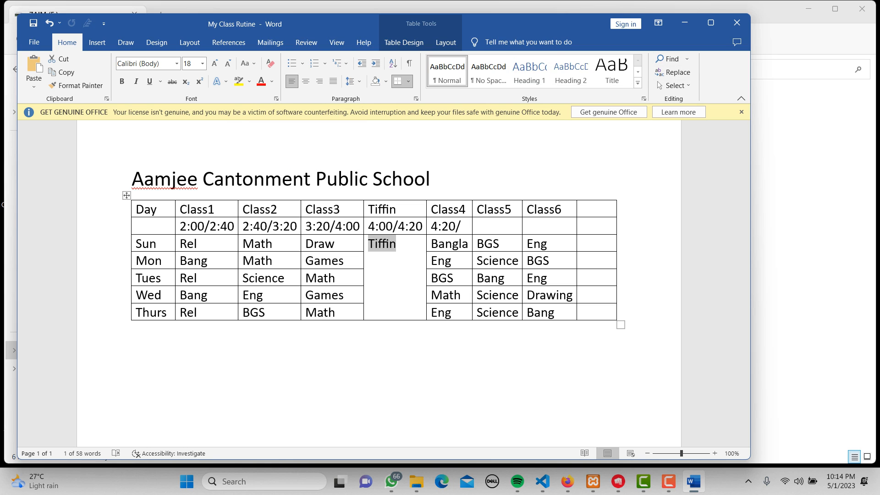
{"action": "left_click", "coordinate": [446, 42]}
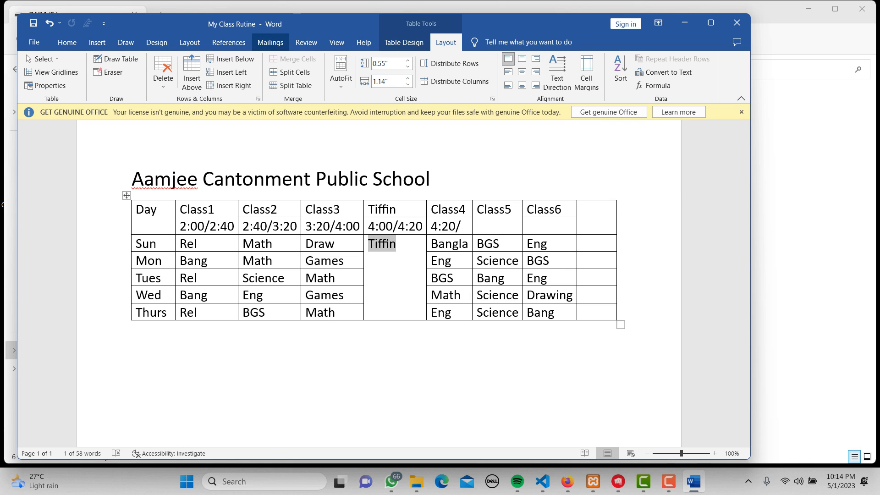
{"action": "left_click", "coordinate": [156, 42]}
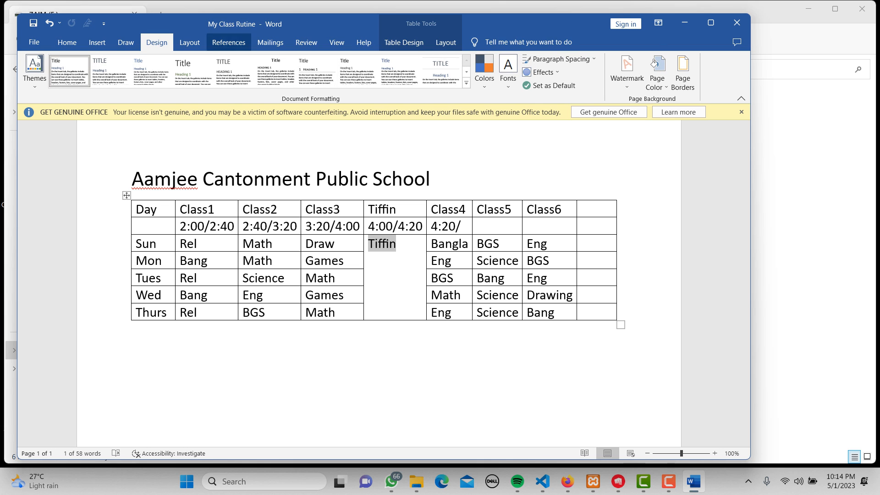
{"action": "left_click", "coordinate": [96, 42]}
{"action": "left_click", "coordinate": [67, 42]}
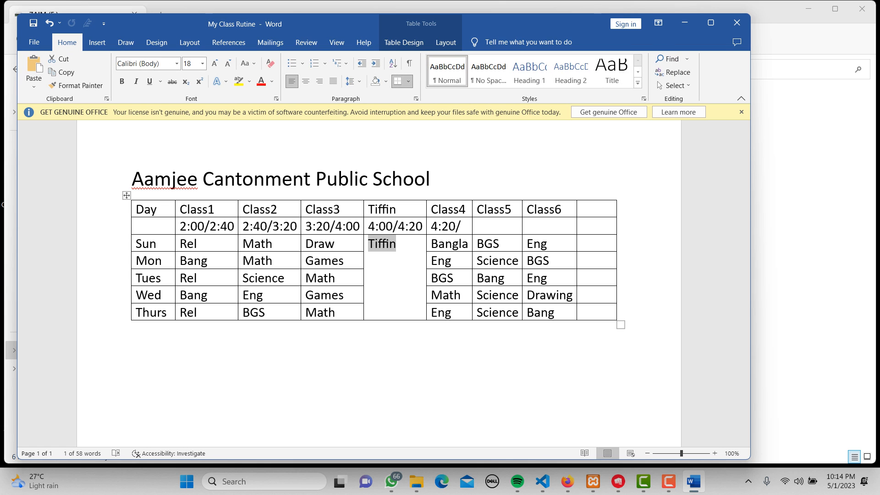
{"action": "left_click", "coordinate": [389, 244]}
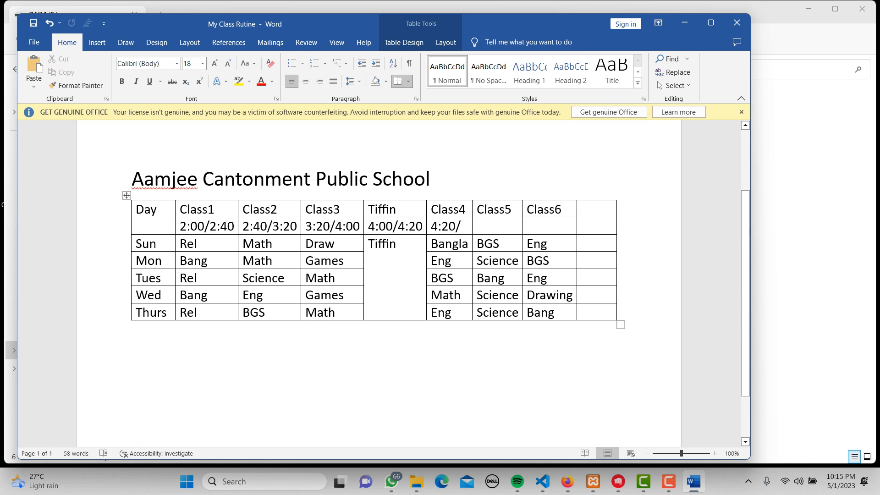
Complete the Class4 period time as 4:20/4:55 and enter 4:55/5:30 as the Class5 period time
{"action": "left_click", "coordinate": [462, 226]}
{"action": "type", "text": "4:"}
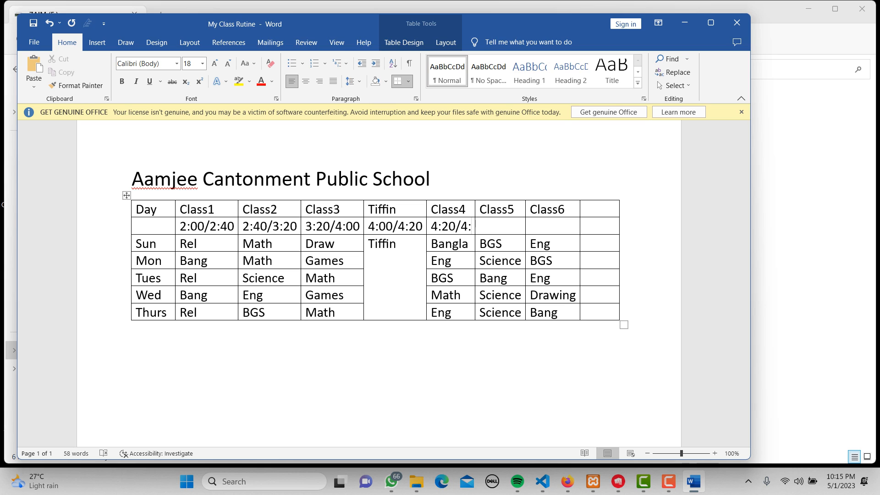
{"action": "type", "text": "55"}
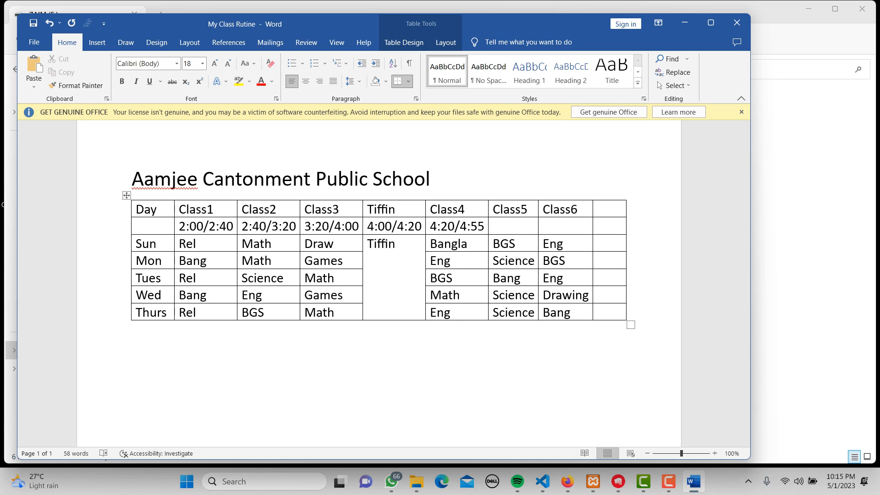
{"action": "key", "text": "Tab"}
{"action": "type", "text": "4:55/5:30"}
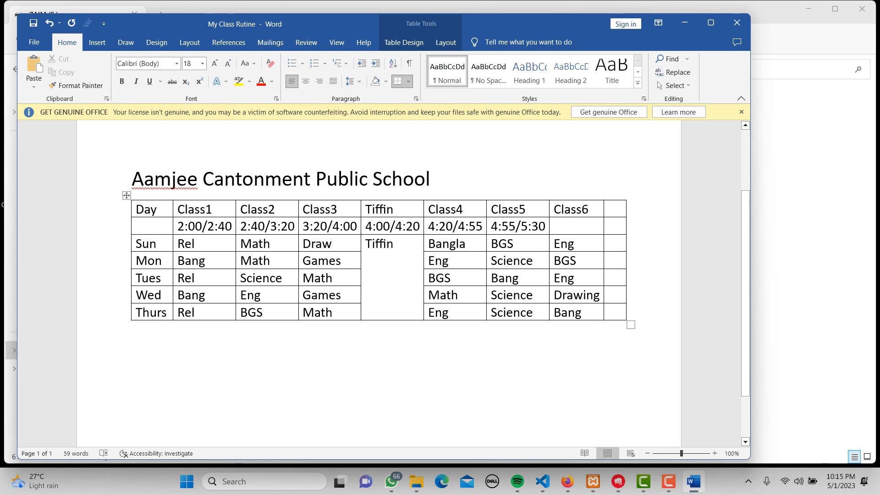
Change the font color of the entire Class6 column to red
{"action": "left_click", "coordinate": [577, 201]}
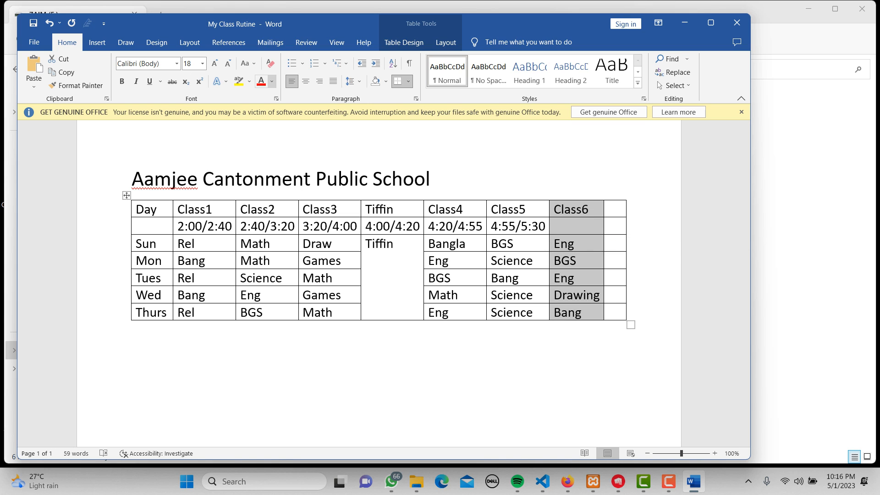
{"action": "left_click", "coordinate": [261, 81]}
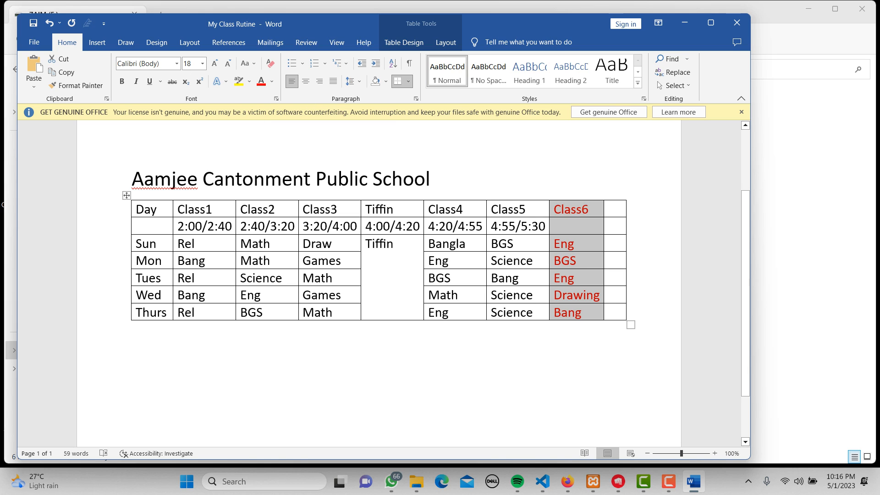
{"action": "left_click", "coordinate": [131, 338]}
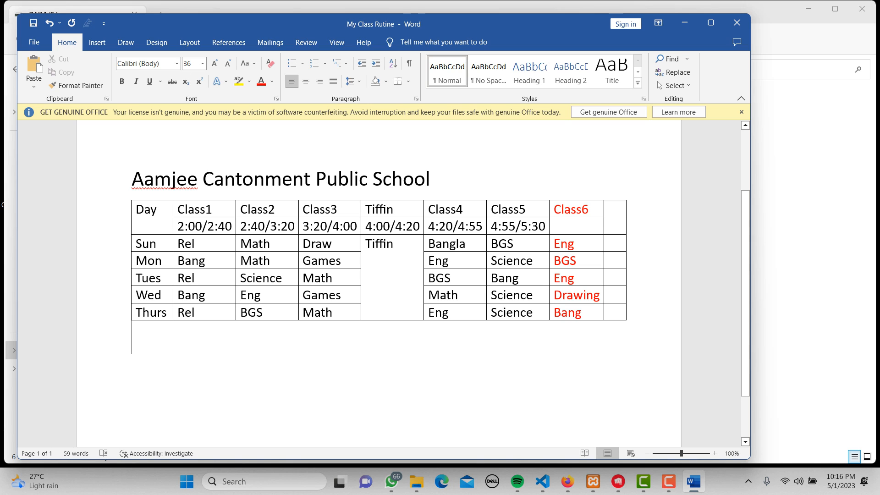
Select the end time 5:30 in the Class5 period time cell
{"action": "left_click_drag", "start_coordinate": [546, 226], "coordinate": [521, 226]}
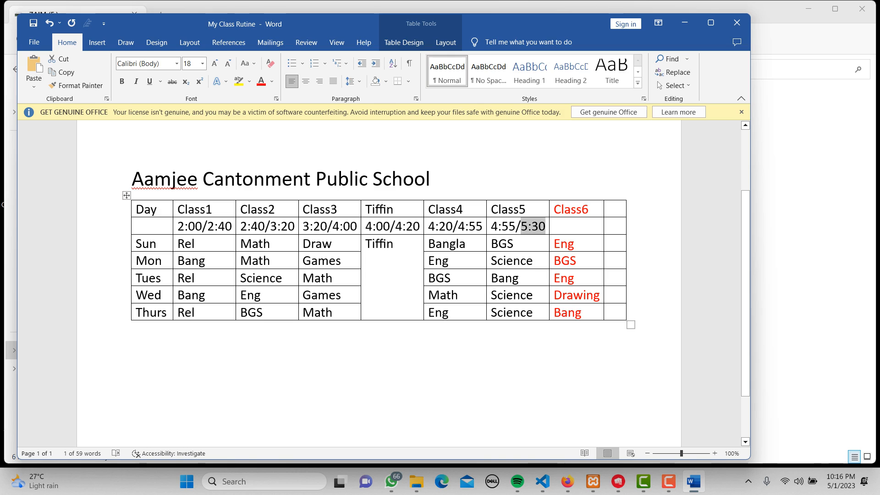